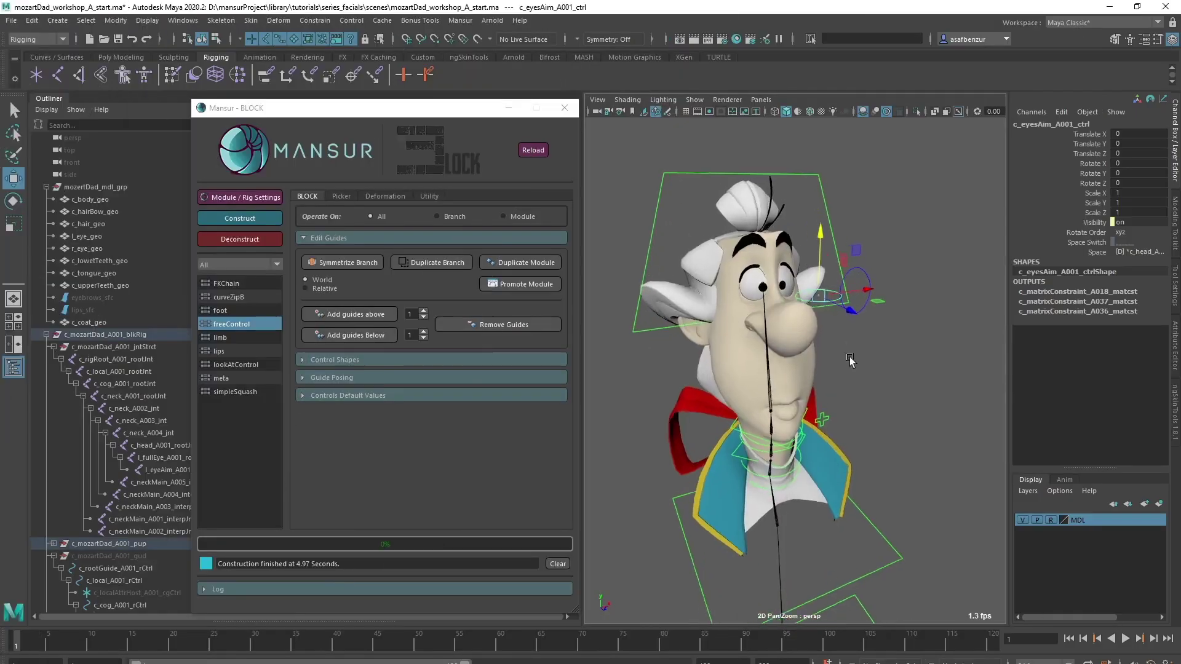
Test the eyes aim control by moving it slightly and opening its Space setting
mouse_move(837, 249)
left_mouse_down()
mouse_move(778, 242)
mouse_move(892, 256)
mouse_move(822, 211)
mouse_move(831, 202)
mouse_move(830, 251)
left_mouse_up()
left_click(1138, 252)
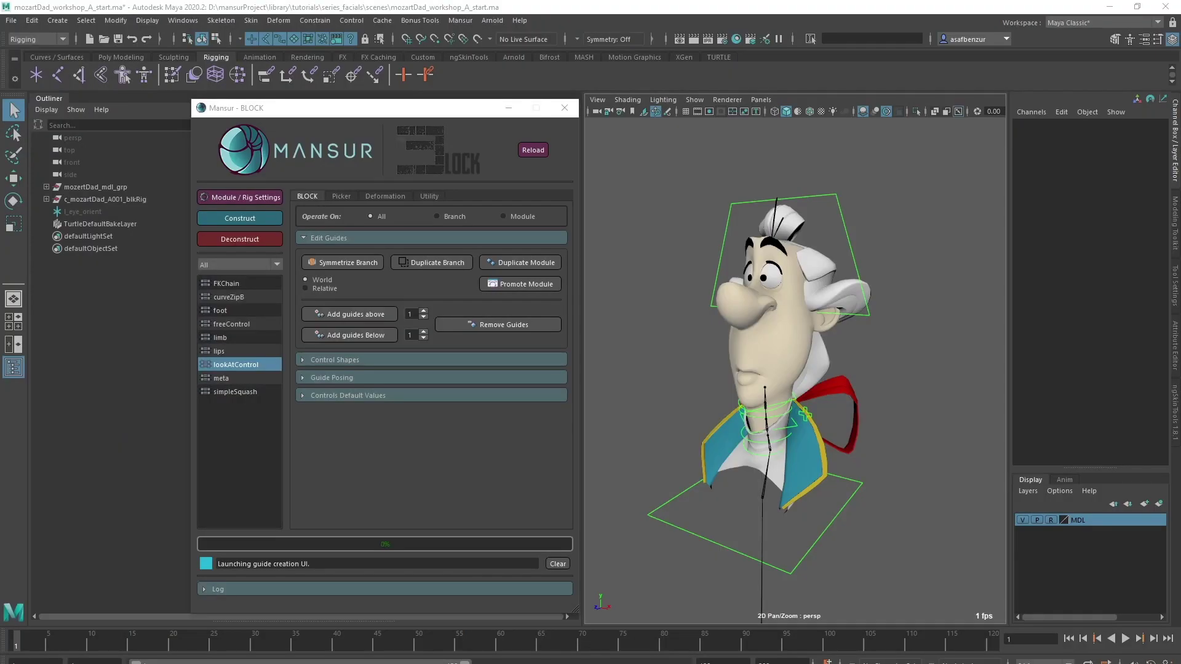
Test the cog control by rotating it about 34 degrees in Z, and undo the rotation
left_click(674, 510)
key("e")
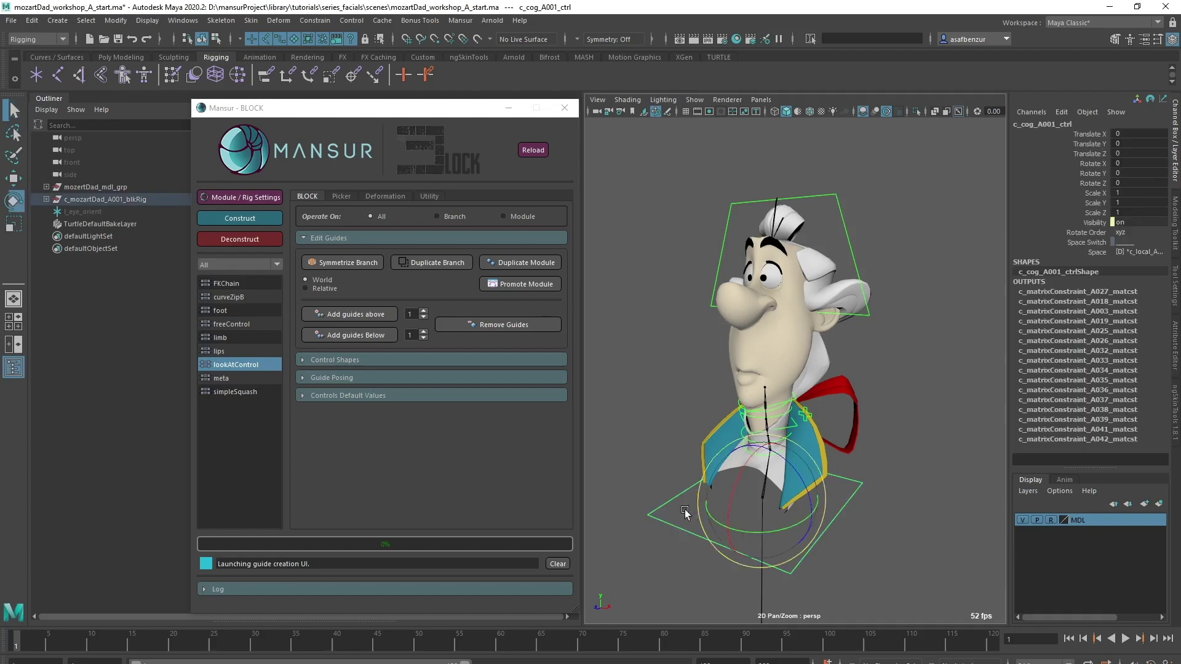
left_click_drag(776, 474, 853, 412)
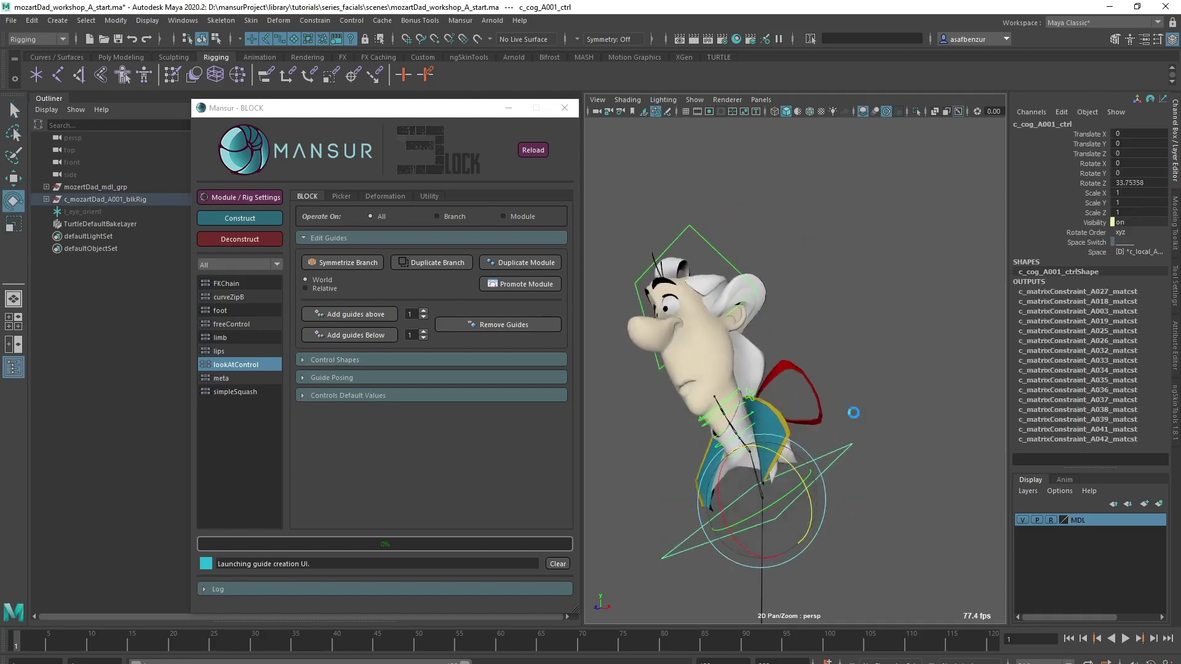
key("ctrl+z")
key("ctrl+z")
Try out the neck and head controls, undo the changes and clear the selection
left_click(791, 399)
key("w")
left_click_drag(801, 351, 769, 363)
key("ctrl+z")
left_click(850, 202)
key("e")
key("ctrl+z")
left_click(880, 440)
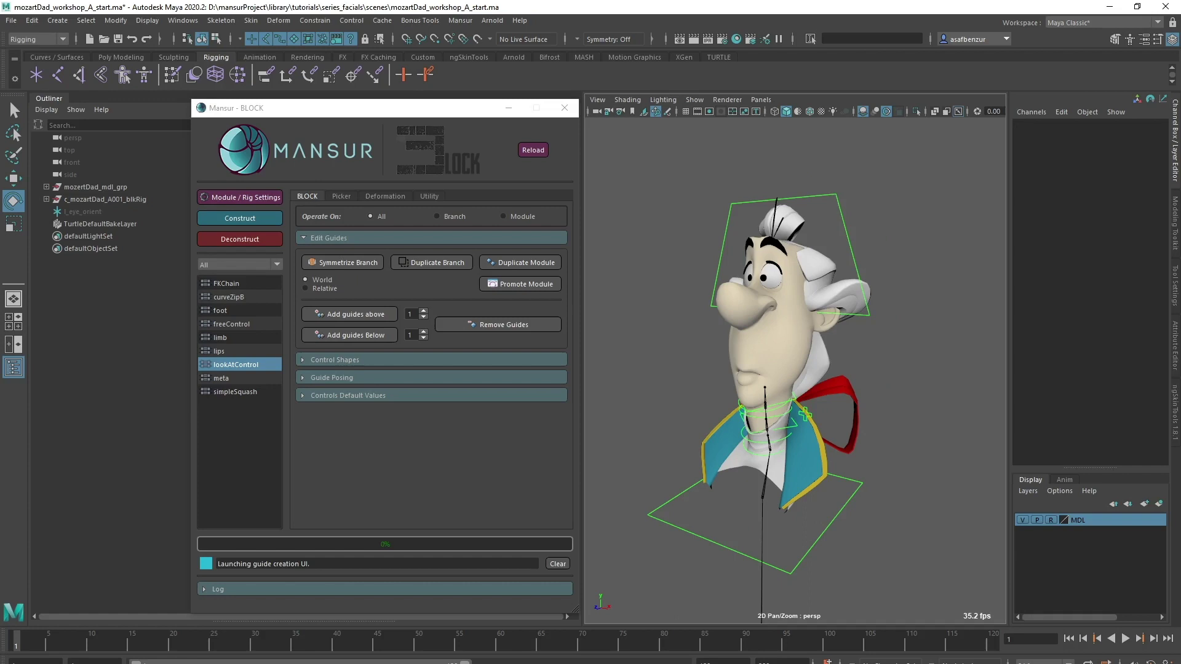
Deconstruct the rig to its guides and display the viewport in wireframe
left_click(670, 503)
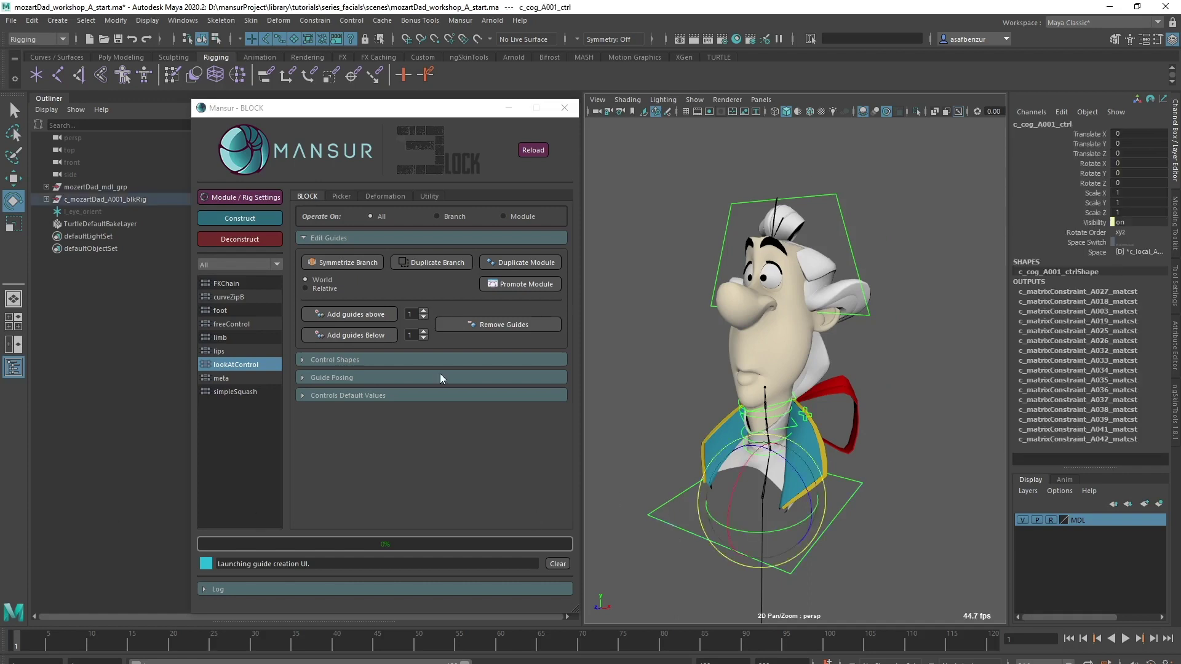
left_click(272, 241)
left_click(654, 379)
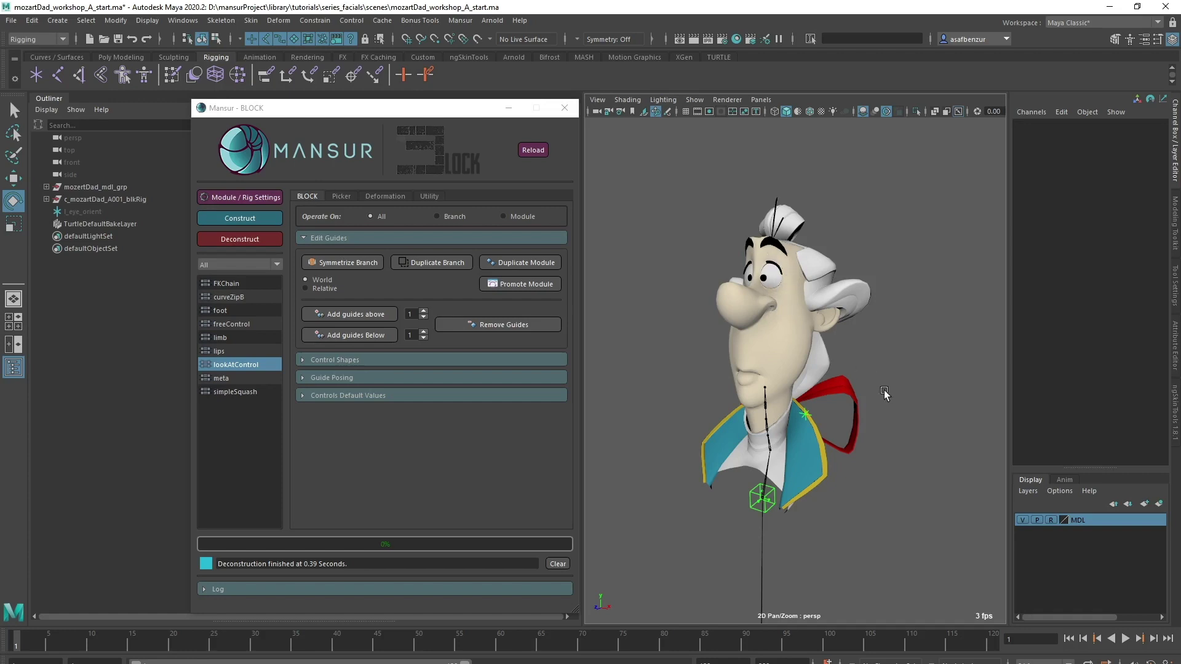
key("4")
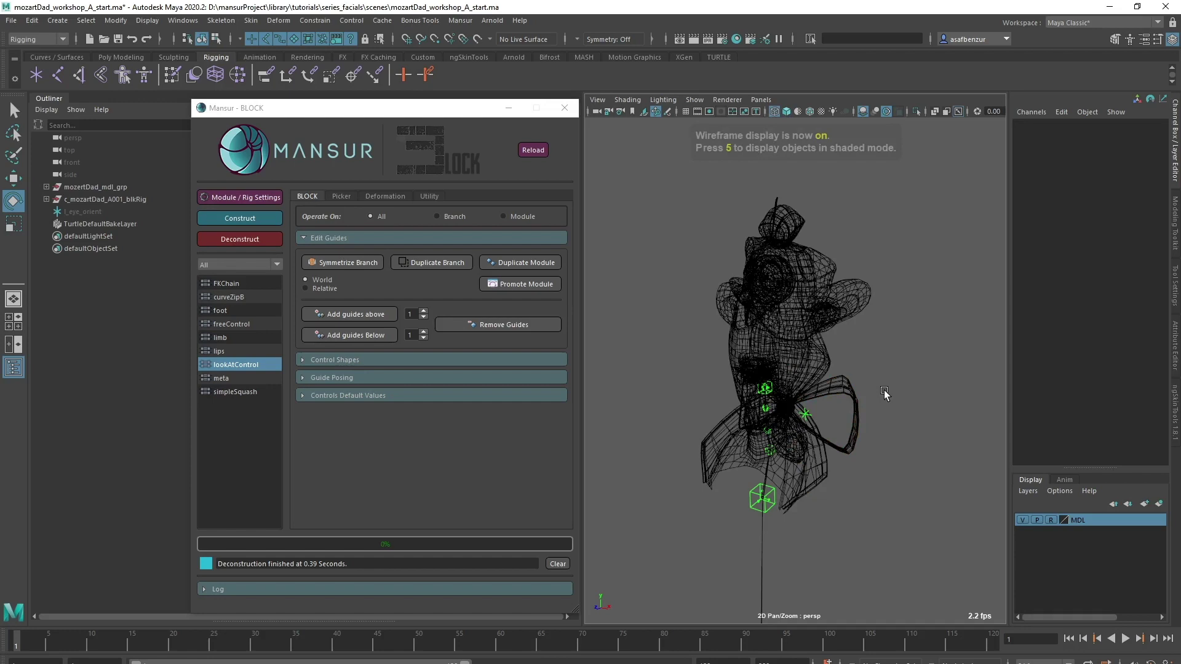
Start a freeControl module under the head guide, setting its side to left and its body name to fullEye
left_click(773, 392)
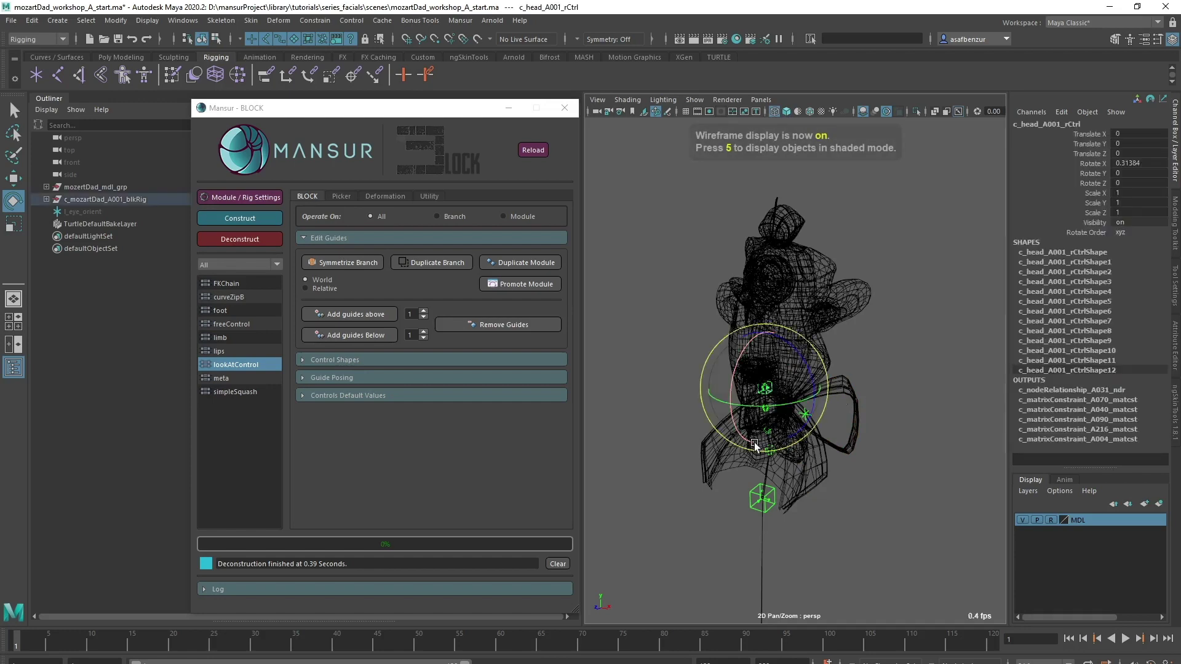
key("w")
scroll(703, 404, "up", 2)
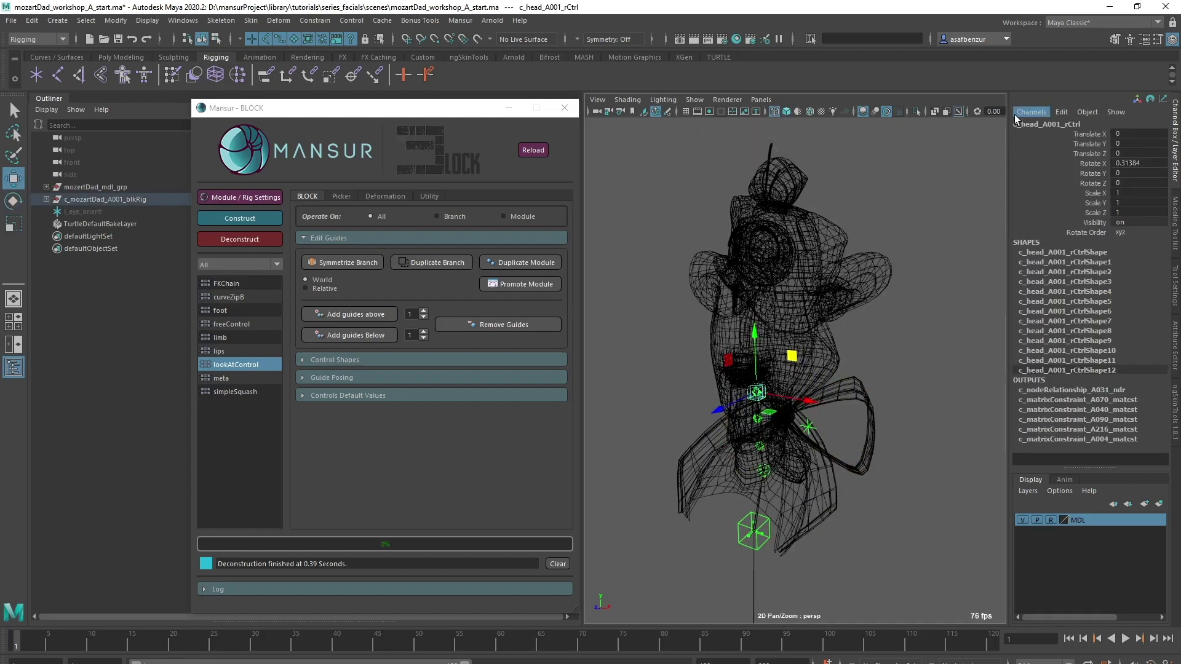
double_click(232, 323)
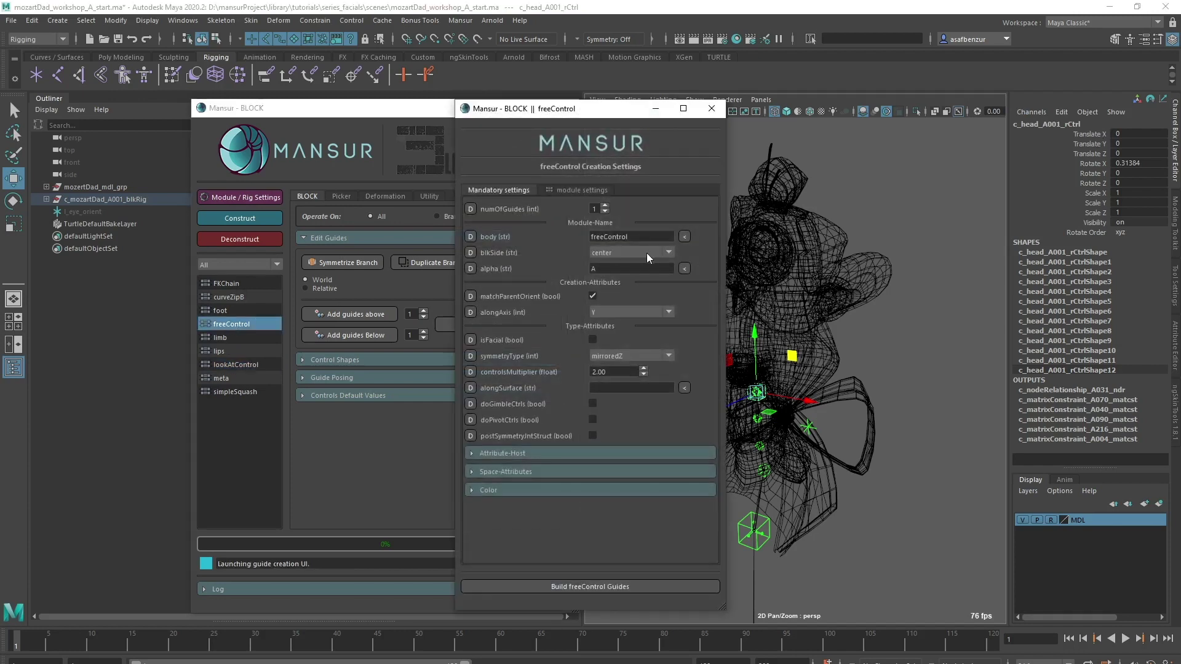
left_click(622, 271)
double_click(609, 236)
type("fullEye")
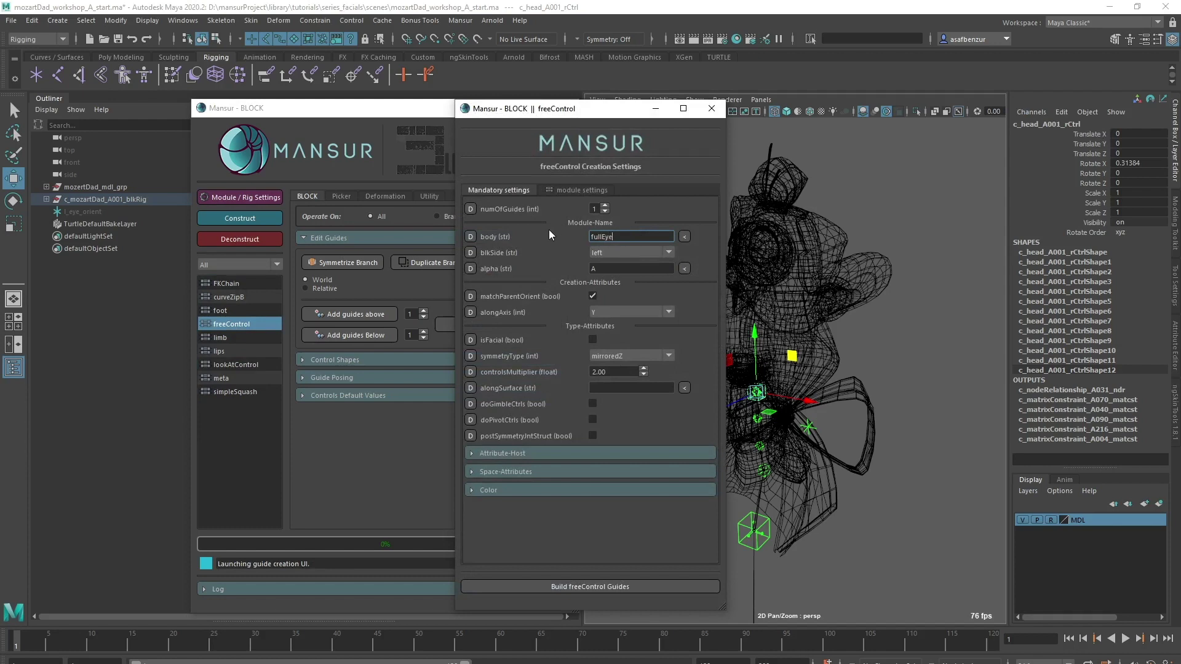
Set the module's control shape to square, mark it as facial and build the freeControl guides
left_click(582, 190)
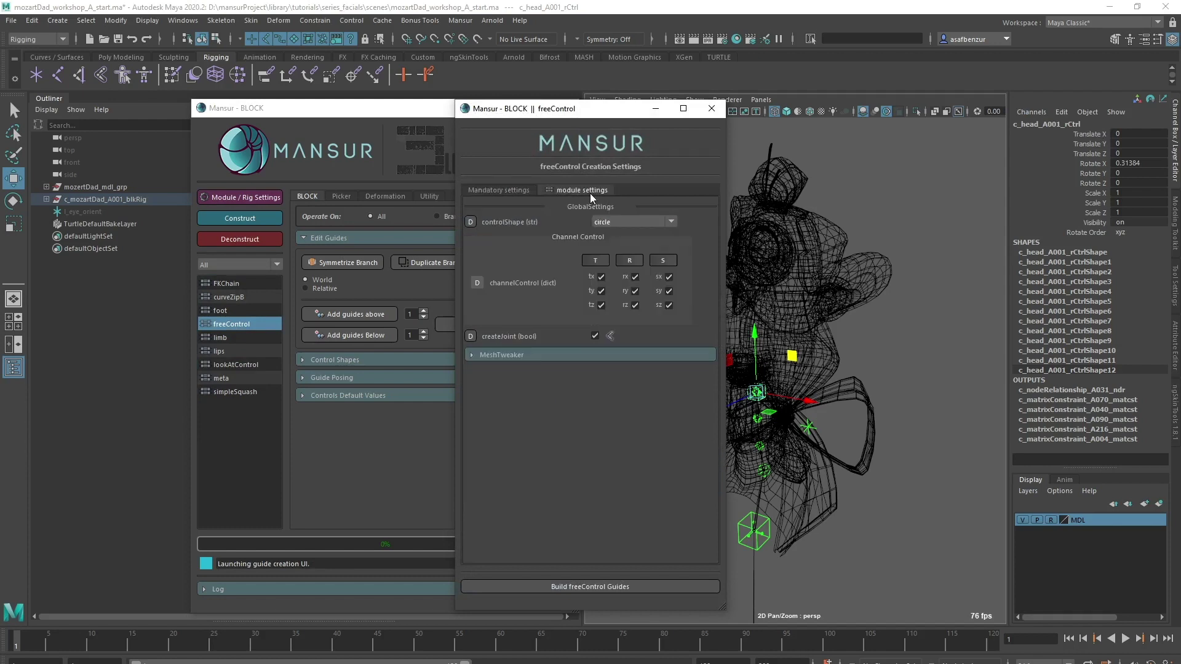
left_click(618, 223)
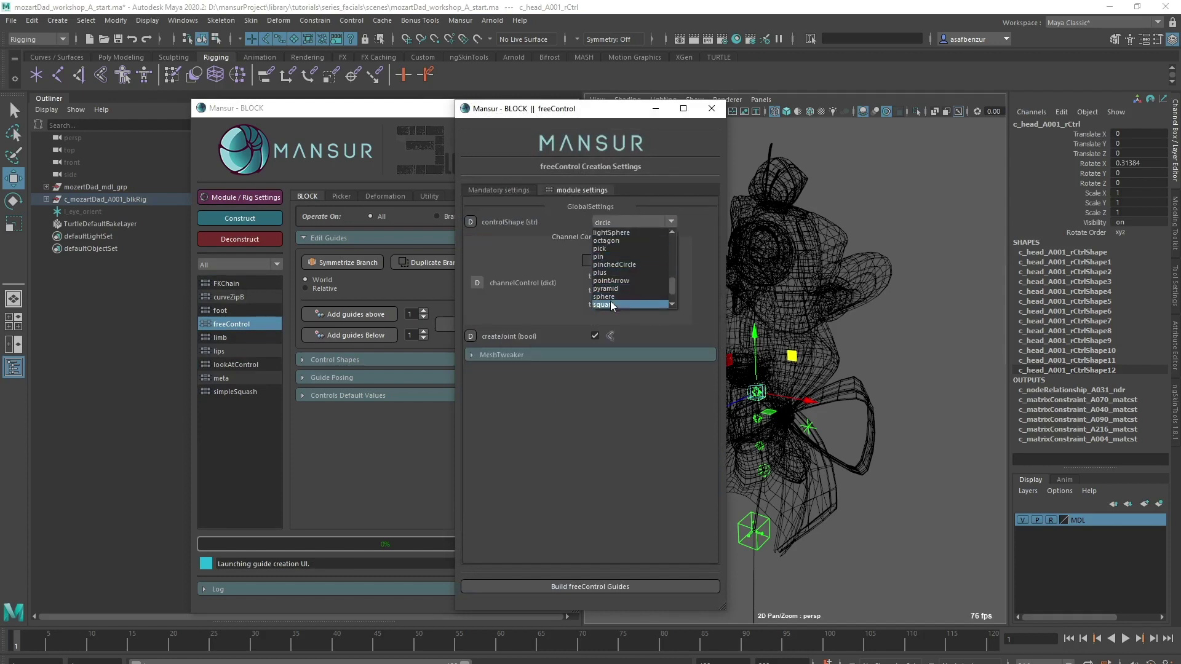
left_click(610, 300)
left_click(528, 193)
left_click(593, 340)
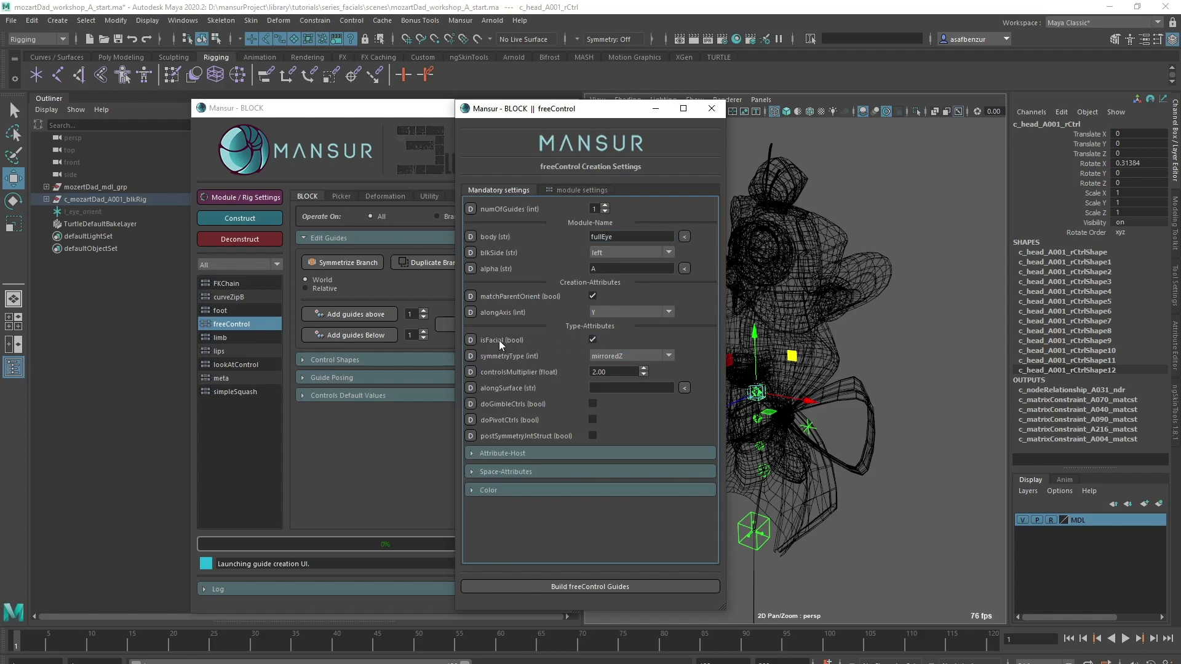
mouse_move(499, 342)
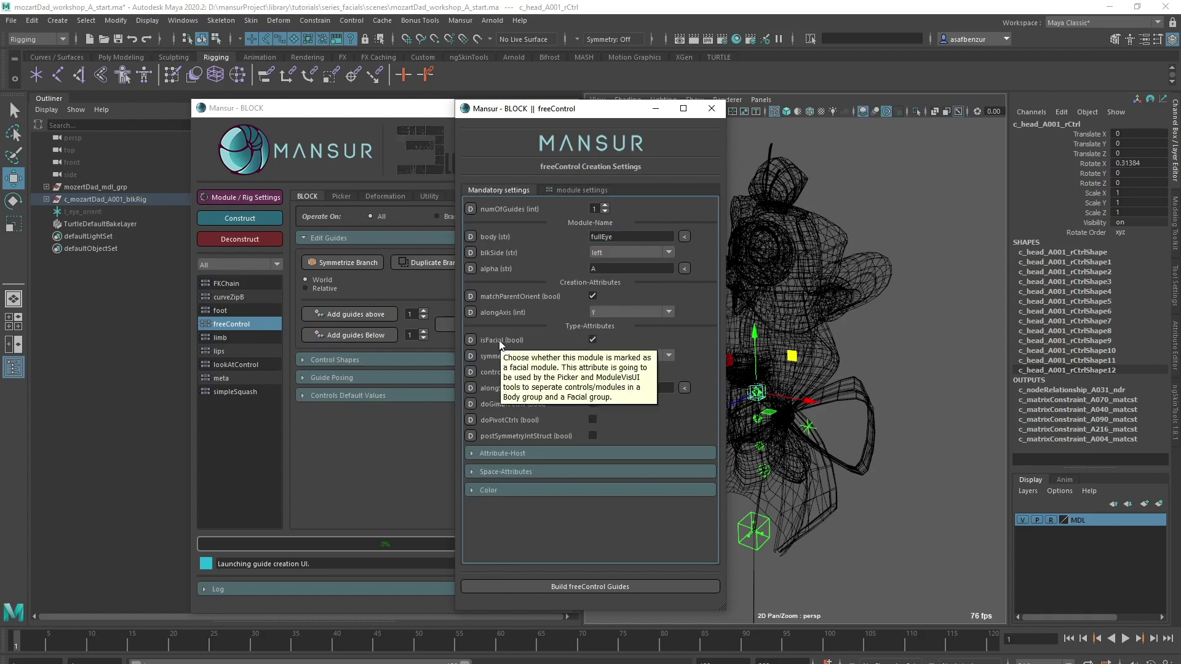
left_click(573, 581)
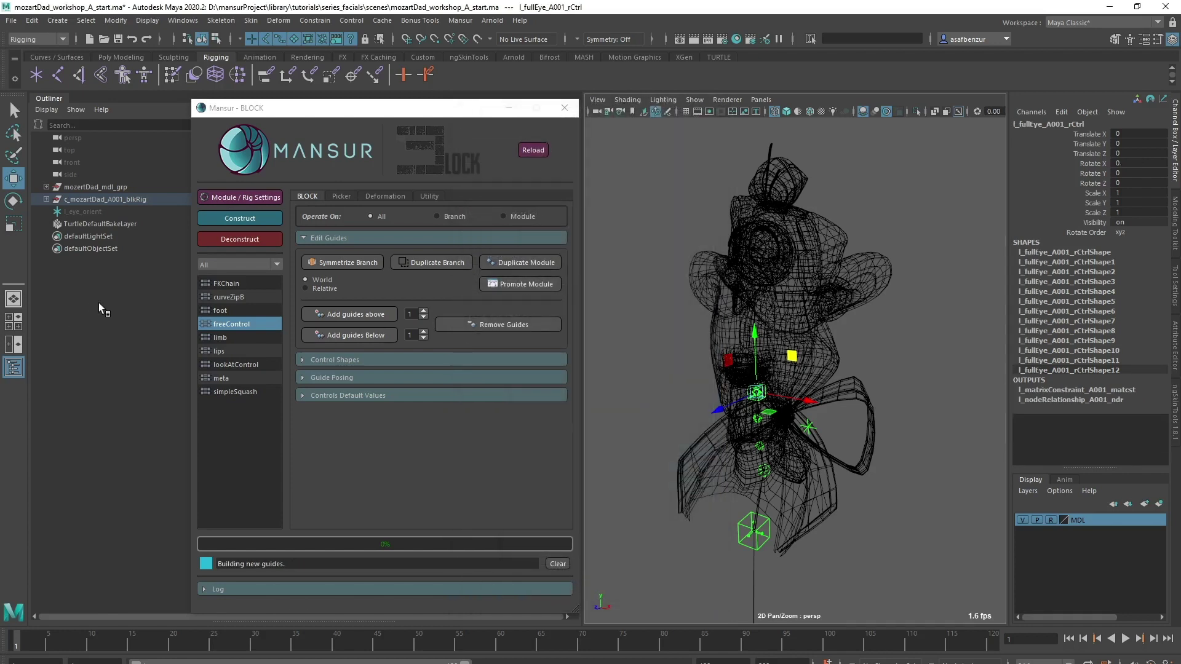
Move the left fullEye guide up about 5.65 units in Y
key("f")
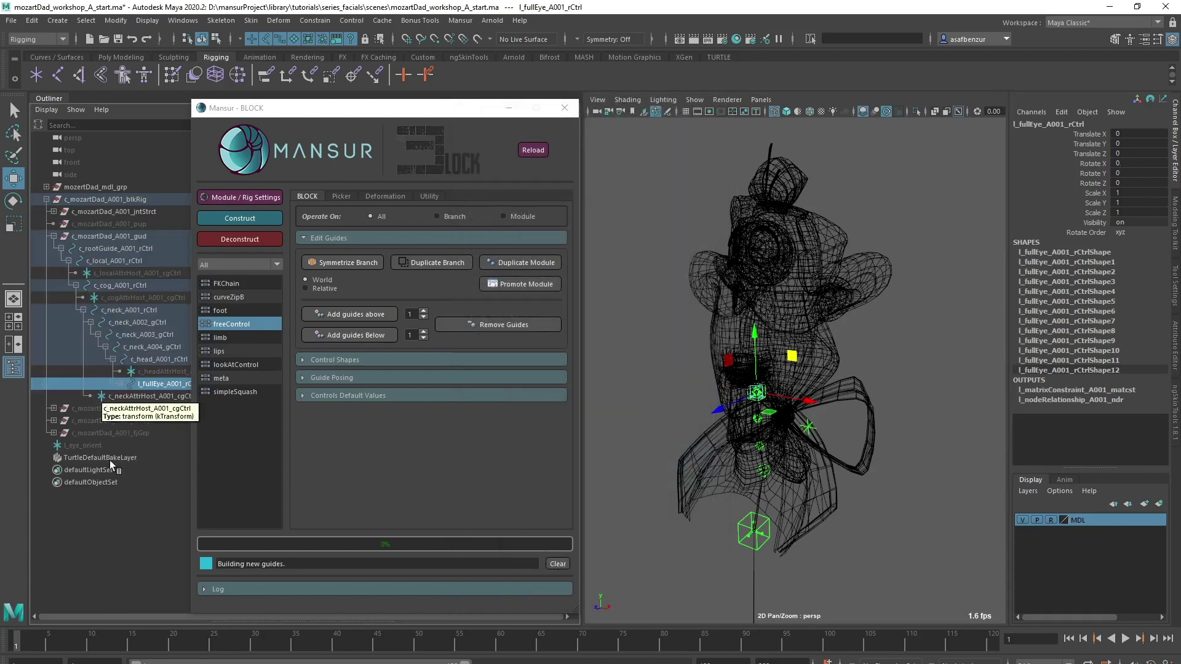
left_click_drag(757, 334, 746, 282)
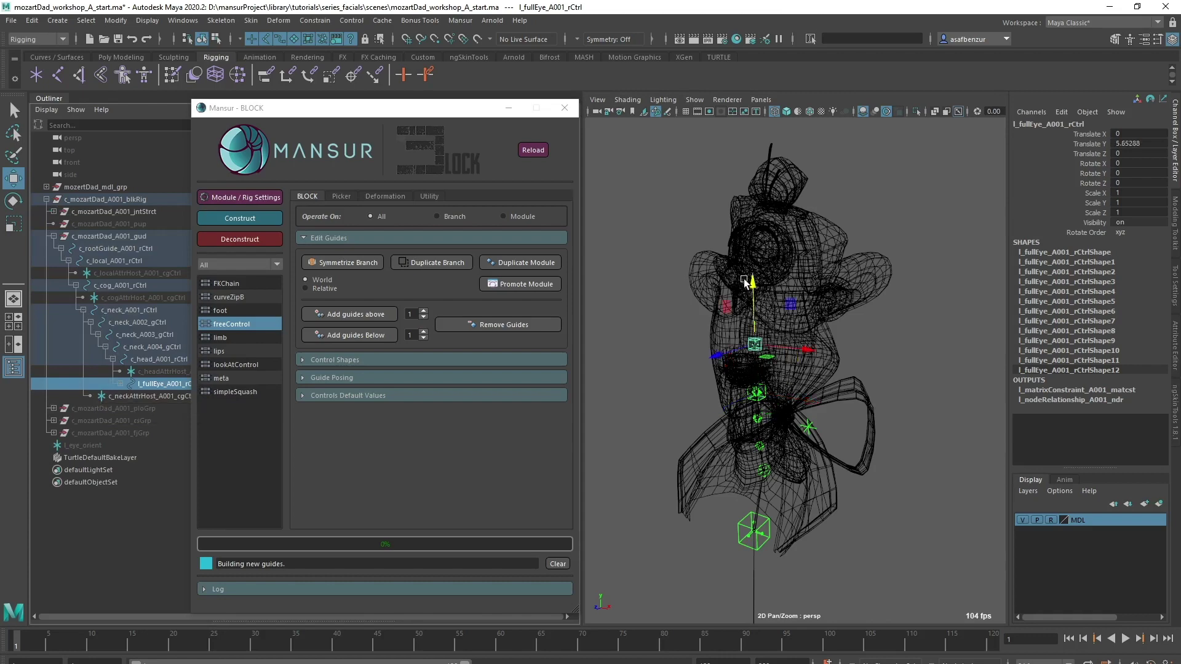
Unhide the l_eye_orient locator and display the viewport shaded
left_click(99, 447)
key("shift+h")
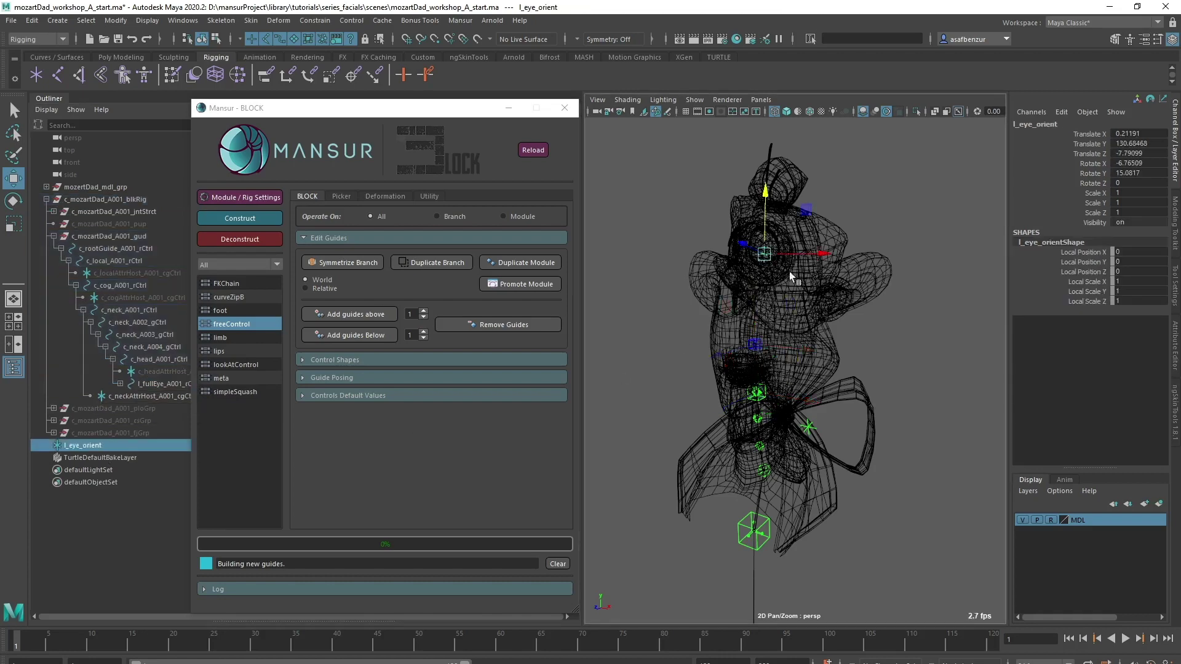
middle_click_drag(788, 271, 789, 342, "alt")
right_click_drag(789, 342, 792, 375, "alt")
scroll(792, 379, "up", 5)
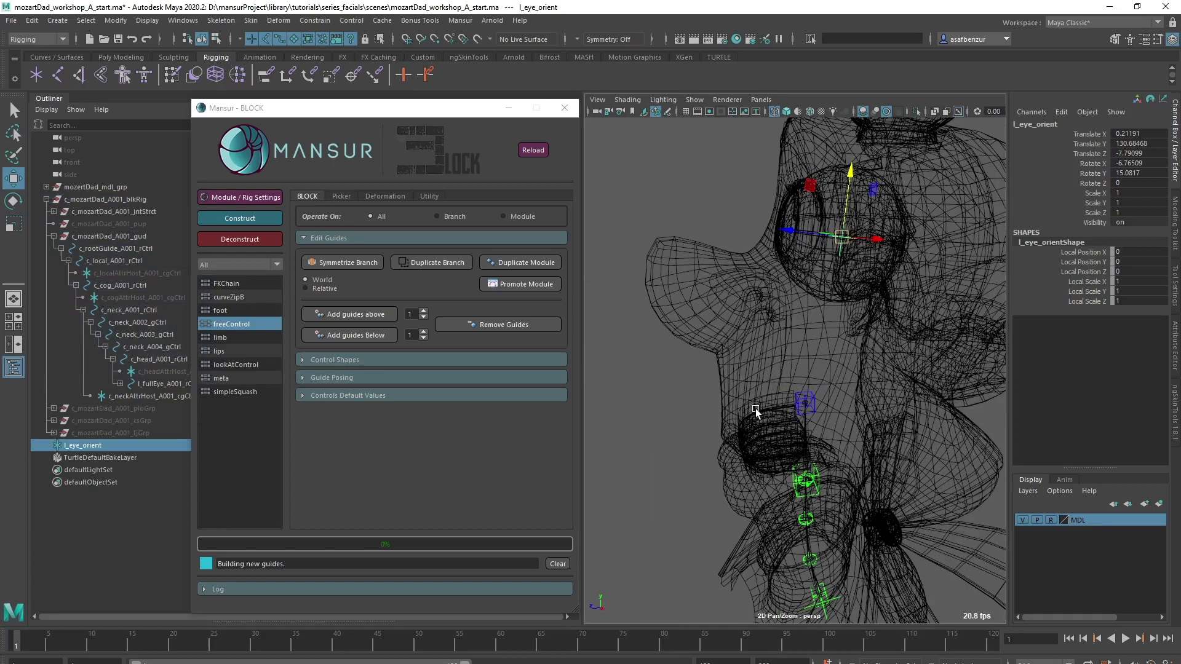
key("5")
mouse_move(785, 410)
left_mouse_down("alt")
mouse_move(827, 378)
mouse_move(922, 381)
left_mouse_up("alt")
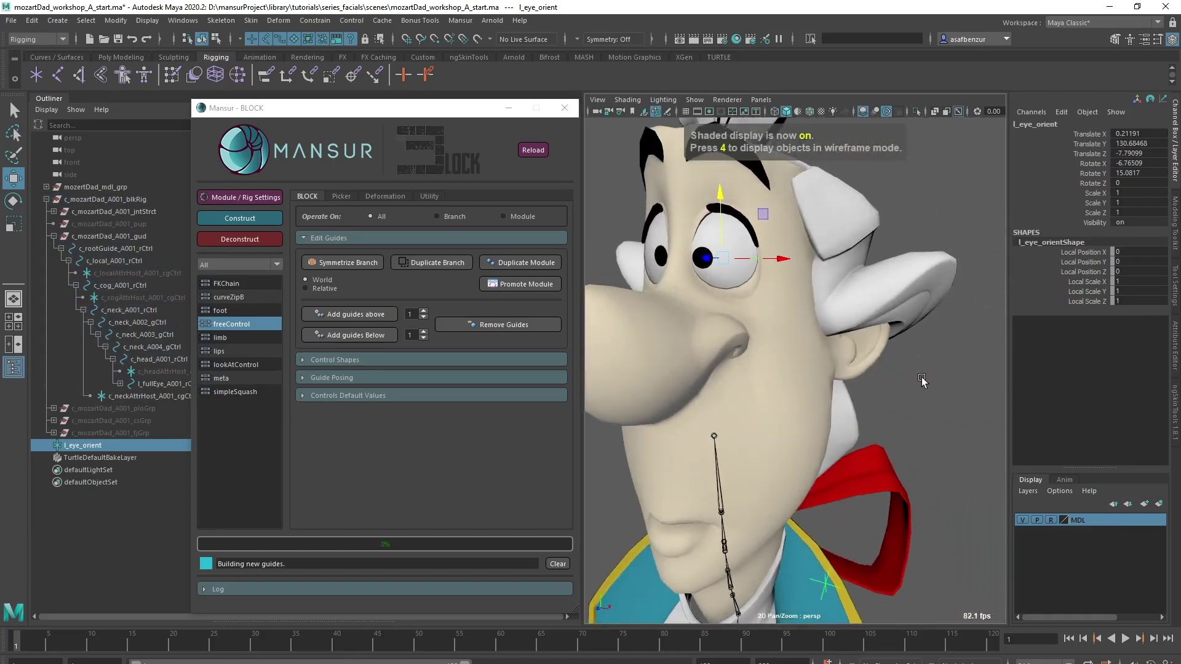
Parent-constrain the left fullEye guide to the l_eye_orient locator so that it snaps to the eye's position and orientation
left_click(161, 384)
left_click(419, 20)
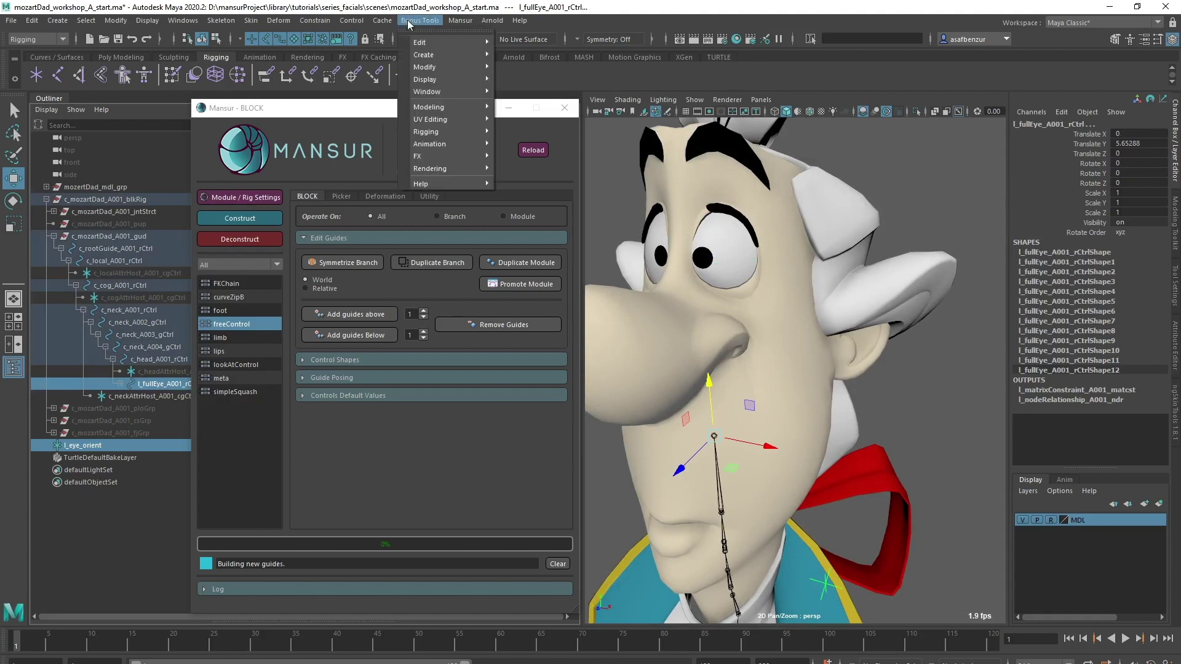
left_click(333, 50)
left_click_drag(769, 323, 677, 282, "alt")
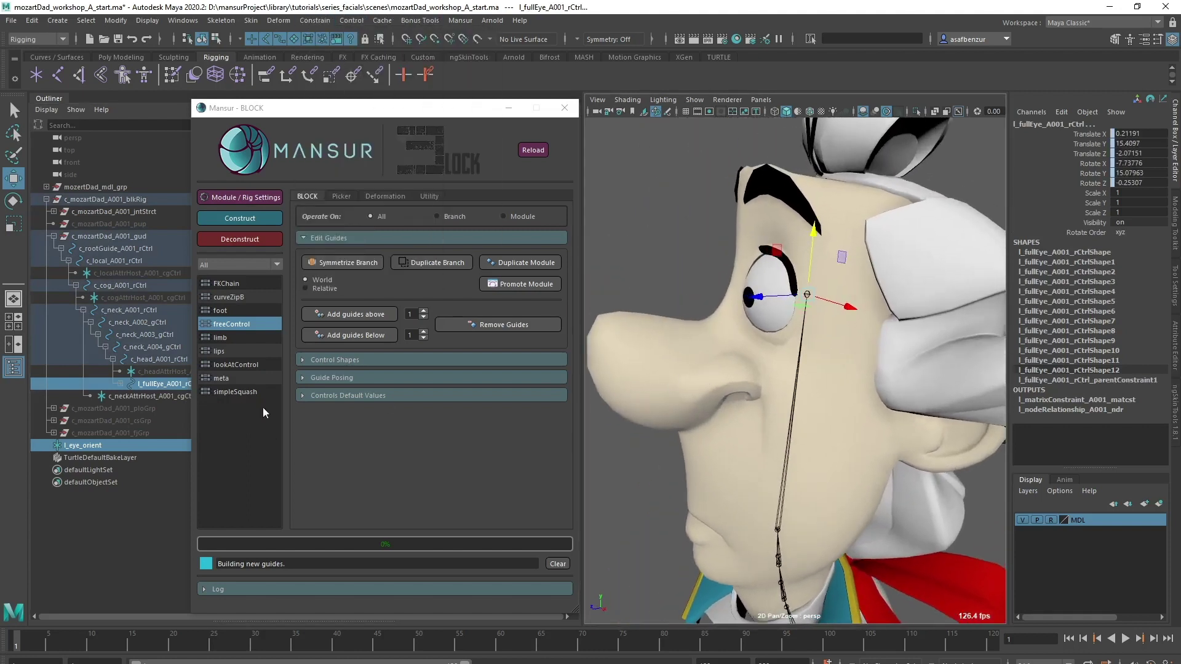
Delete the parent constraint under the left fullEye guide, reselect the guide and display the viewport in wireframe
left_click(120, 384)
left_click(169, 408)
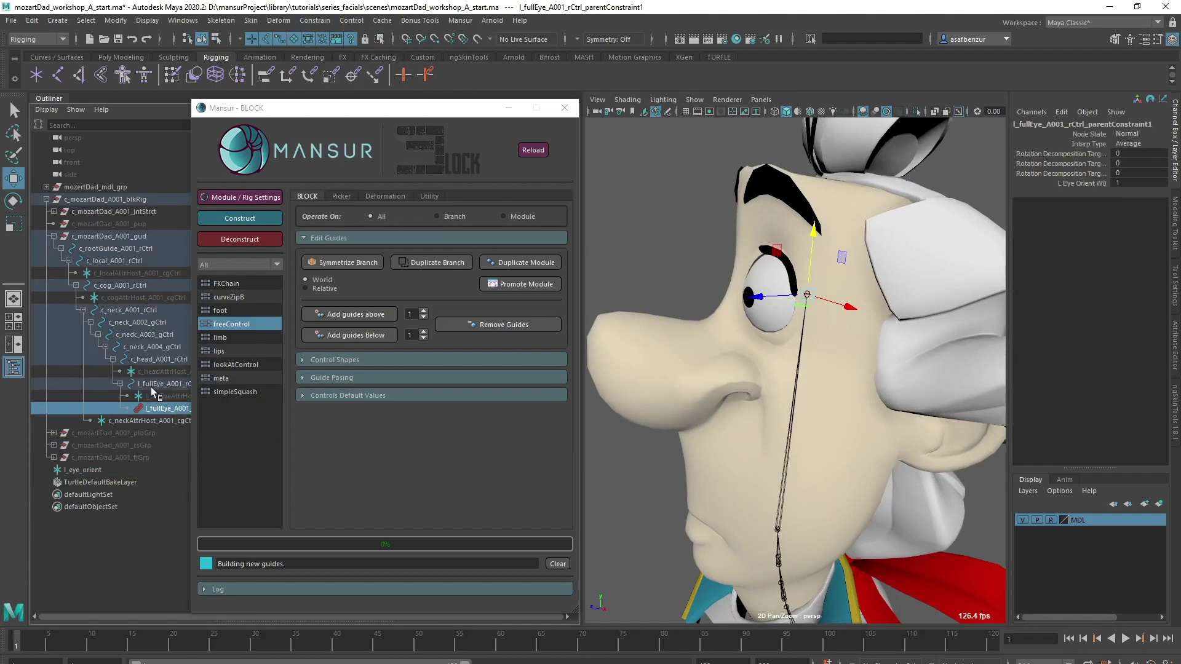
key("Delete")
left_click(155, 384)
left_click_drag(753, 368, 859, 359, "alt")
key("4")
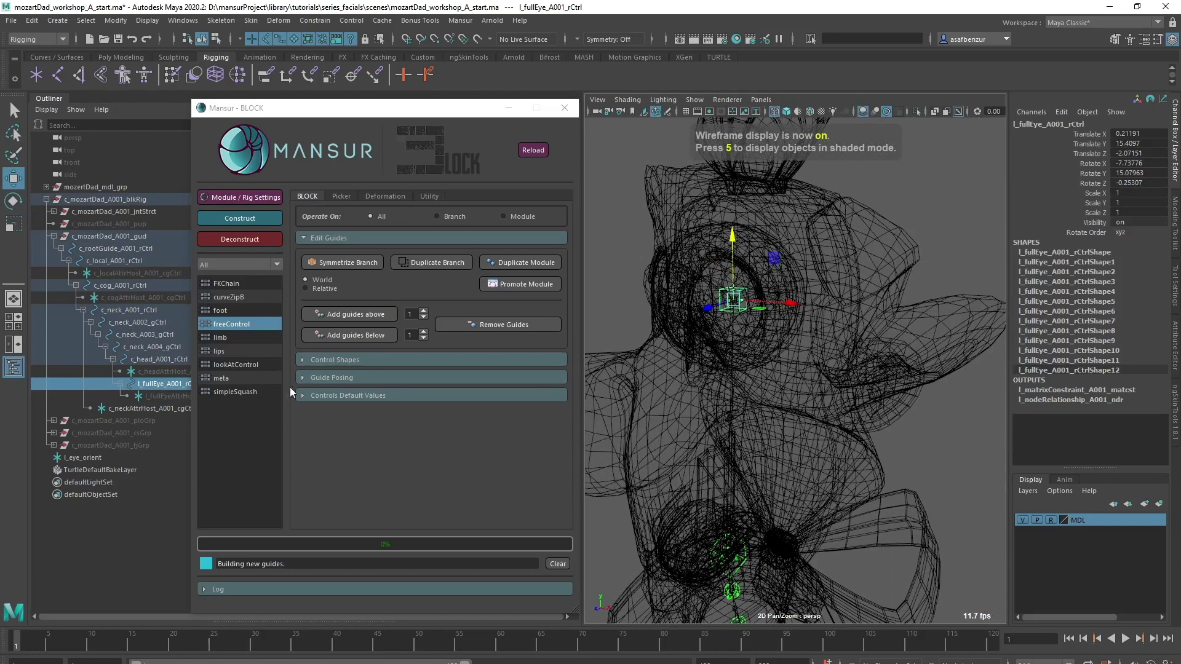
Build a left lookAtControl module under the fullEye guide with the body name eyeAim
double_click(228, 365)
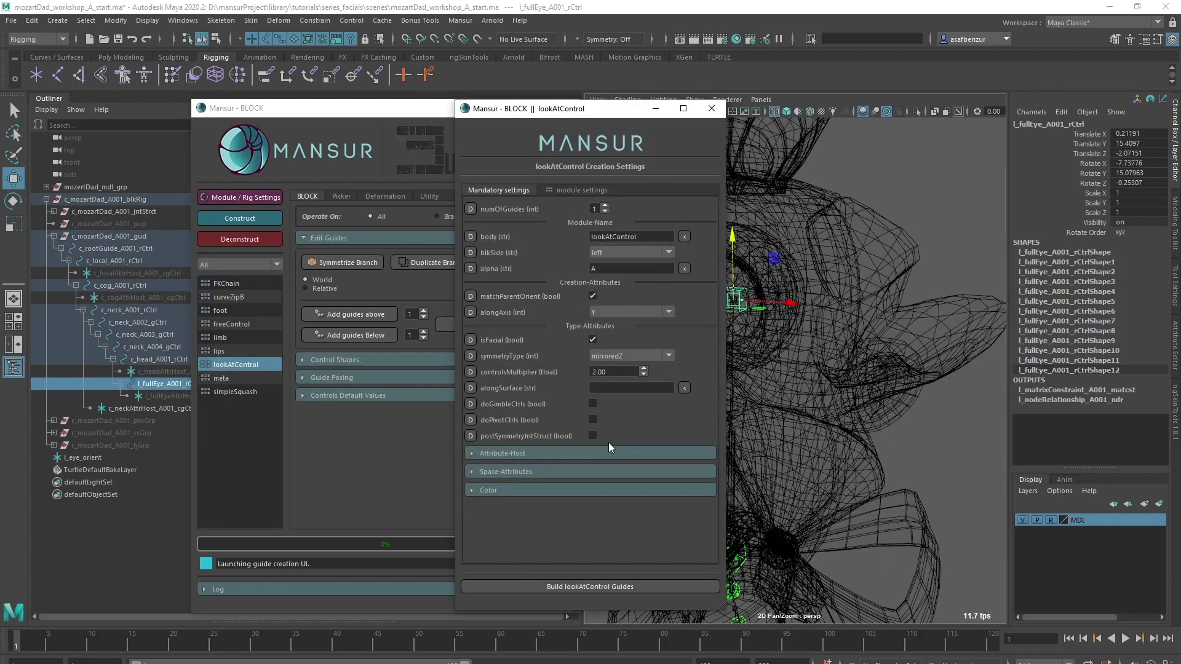
double_click(654, 236)
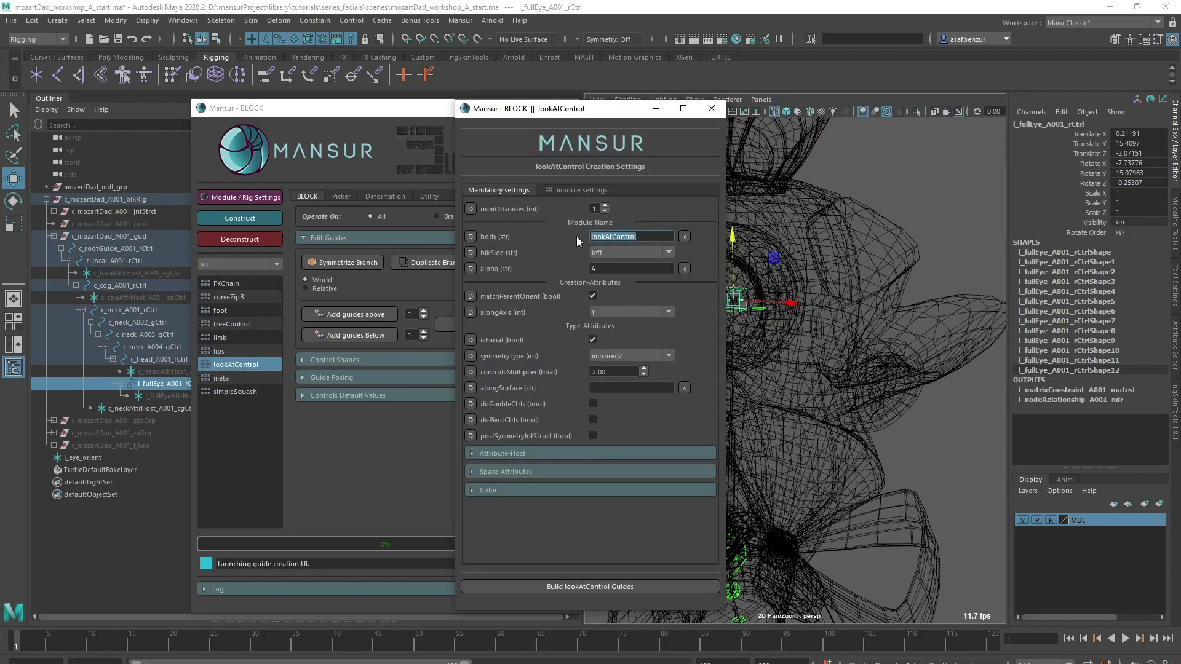
type("eyeAim")
left_click(604, 585)
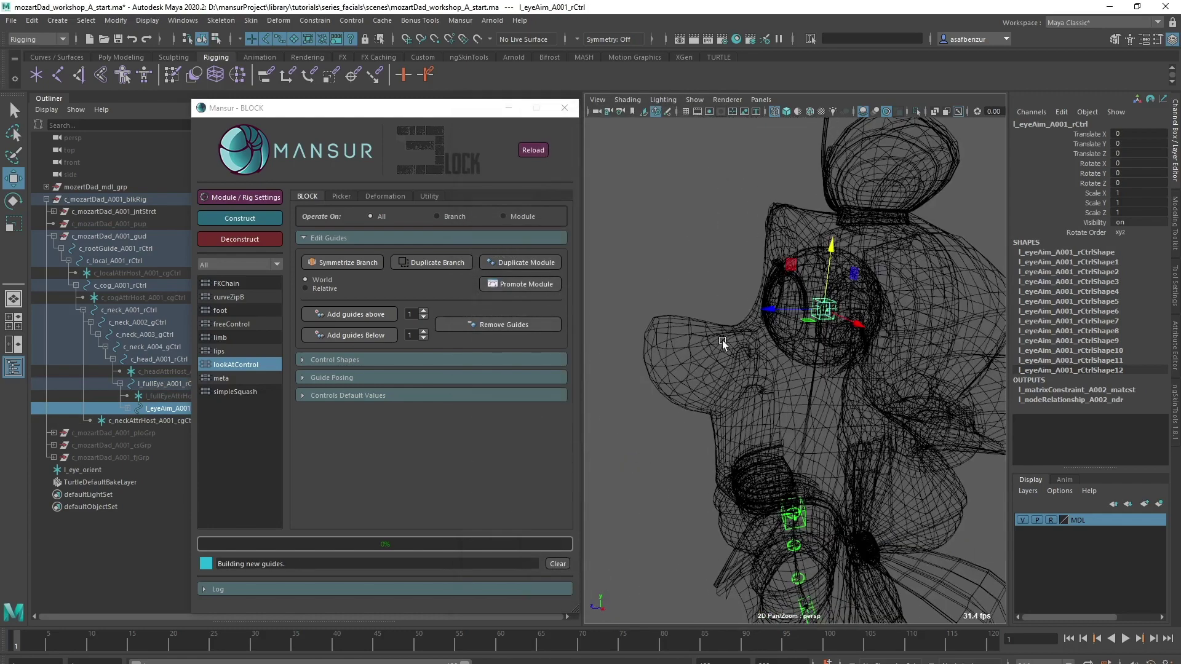
Move the left eyeAim look-at position locator forward of the face, to about 13.65 in Translate Z
left_click_drag(722, 340, 780, 464, "alt")
right_click_drag(780, 464, 777, 508, "alt")
left_click_drag(776, 508, 794, 522, "alt")
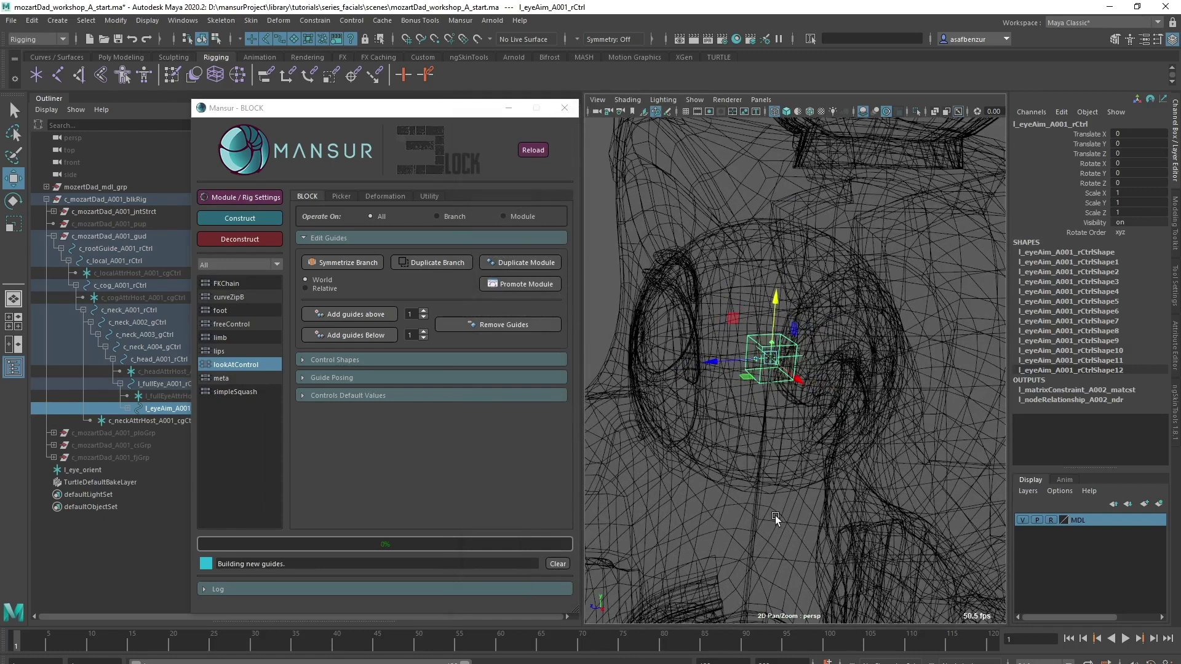
left_click(127, 409)
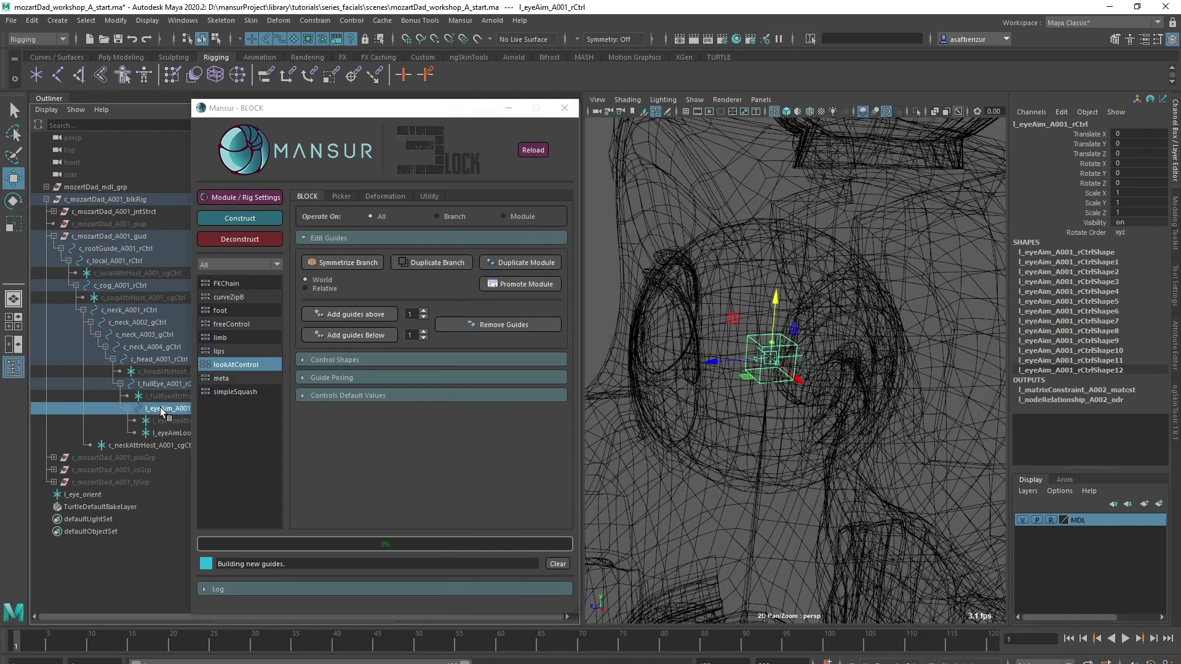
left_click(161, 435)
right_click_drag(815, 452, 761, 434, "alt")
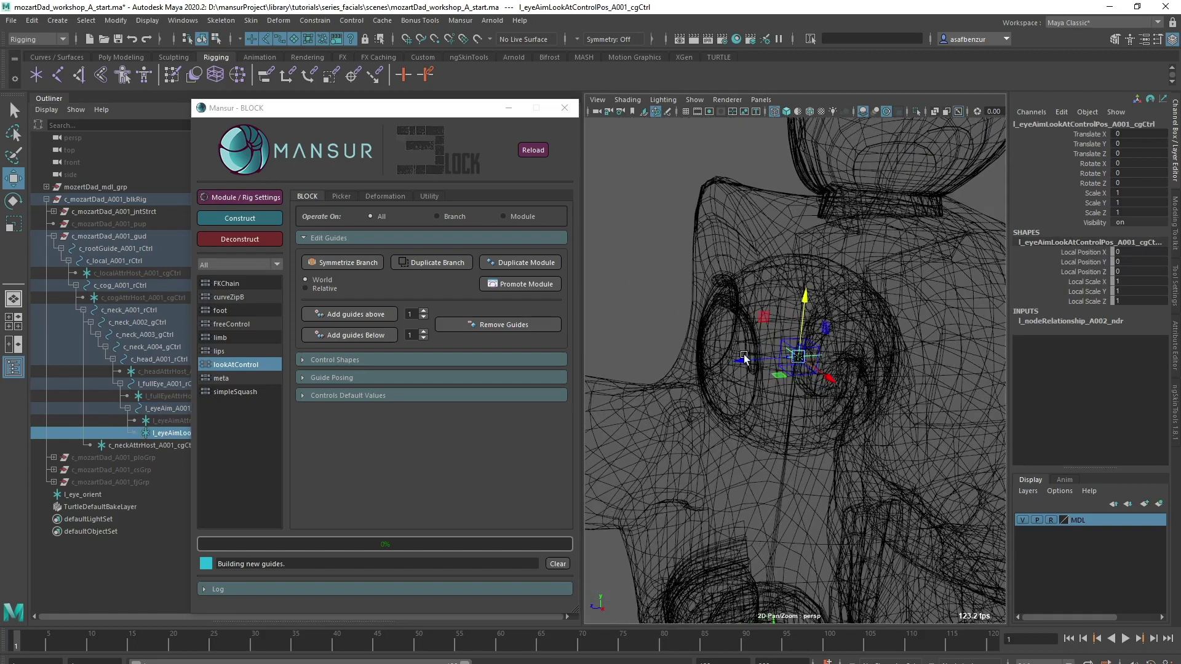
left_click_drag(752, 360, 561, 371)
middle_click_drag(786, 392, 832, 389, "alt")
right_click_drag(832, 389, 765, 367, "alt")
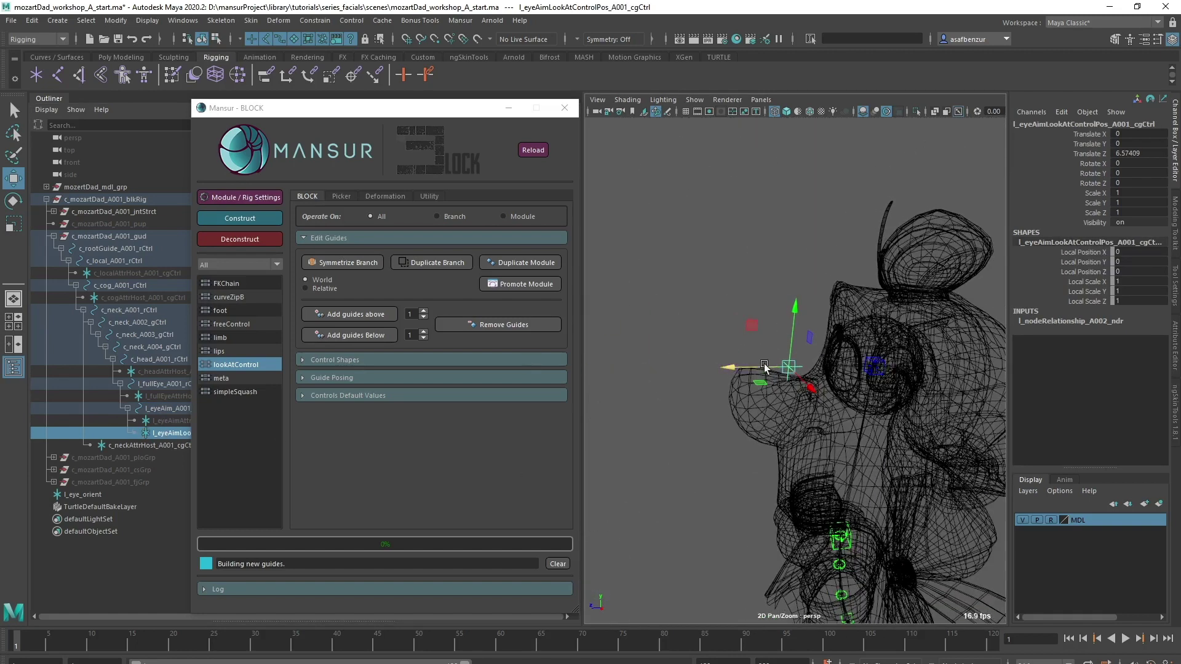
left_click_drag(763, 368, 651, 368)
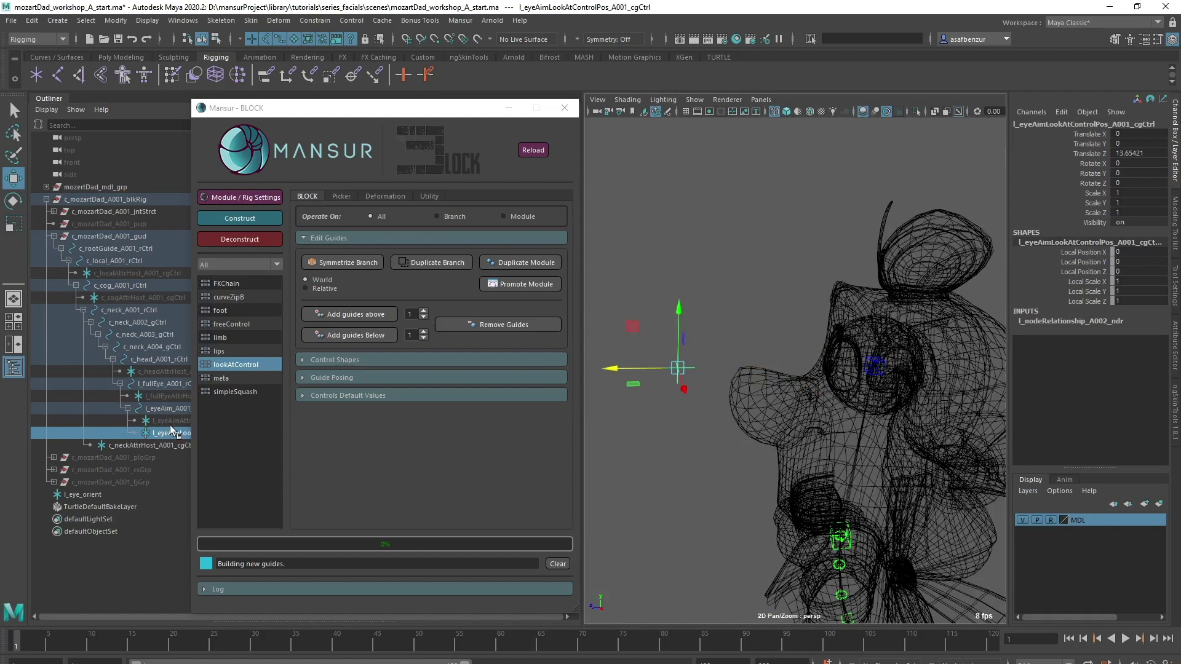
Resize the left eyeAim guide's shape by scaling its components, and return to object selection
key("f")
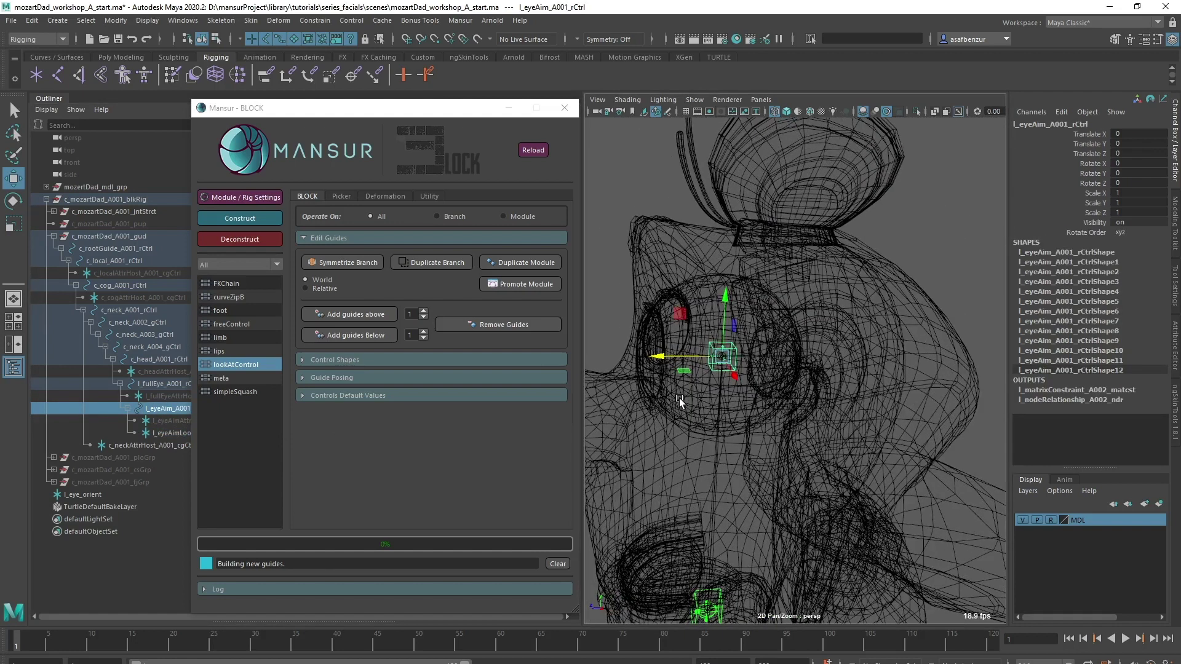
key("F8")
left_click_drag(698, 327, 719, 355)
key("r")
key("F8")
left_click(875, 285)
right_click_drag(858, 313, 676, 618, "alt")
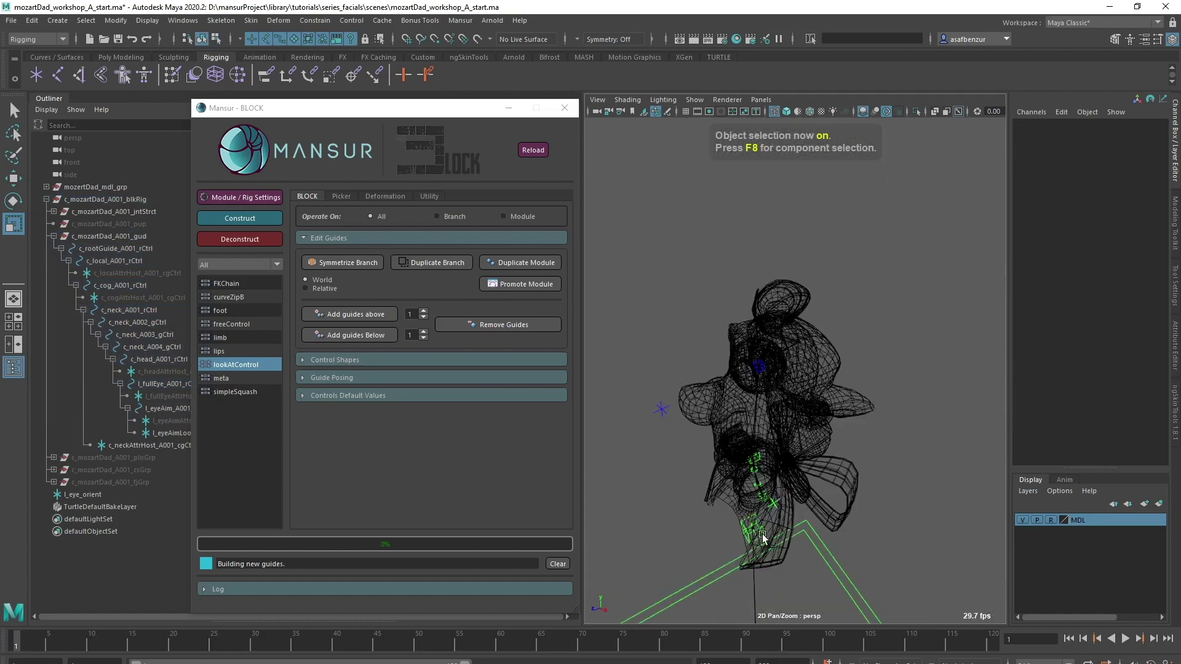
Construct the rig from the guides and display the character shaded
middle_click_drag(675, 618, 663, 559, "alt")
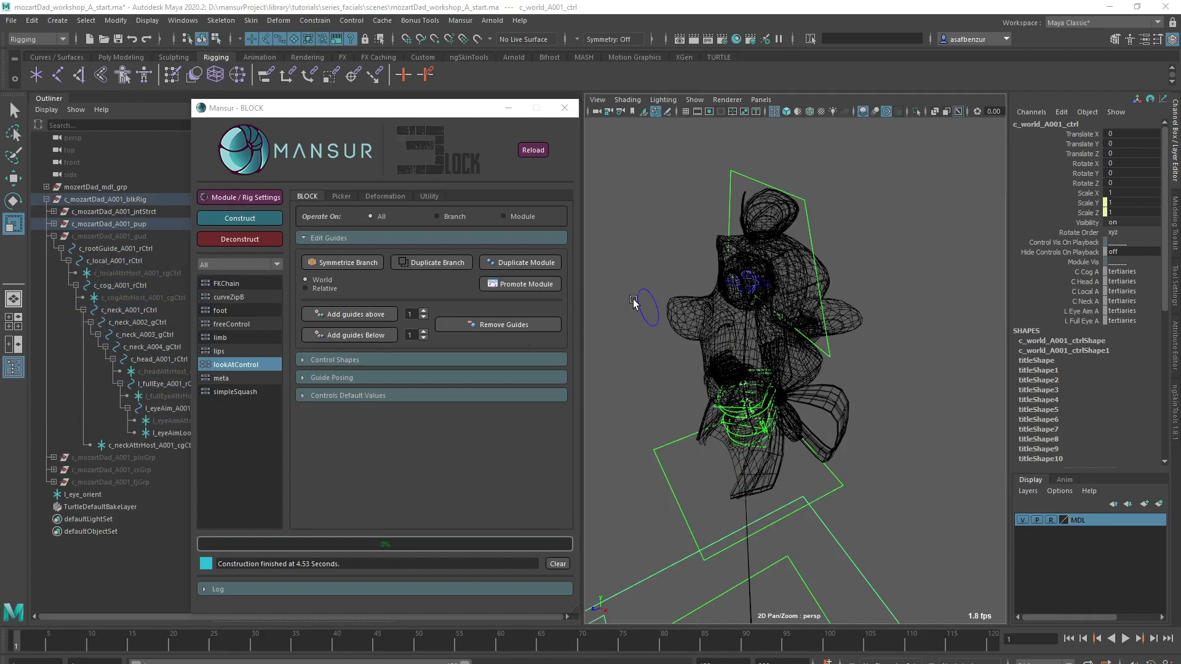
left_click(631, 276)
key("5")
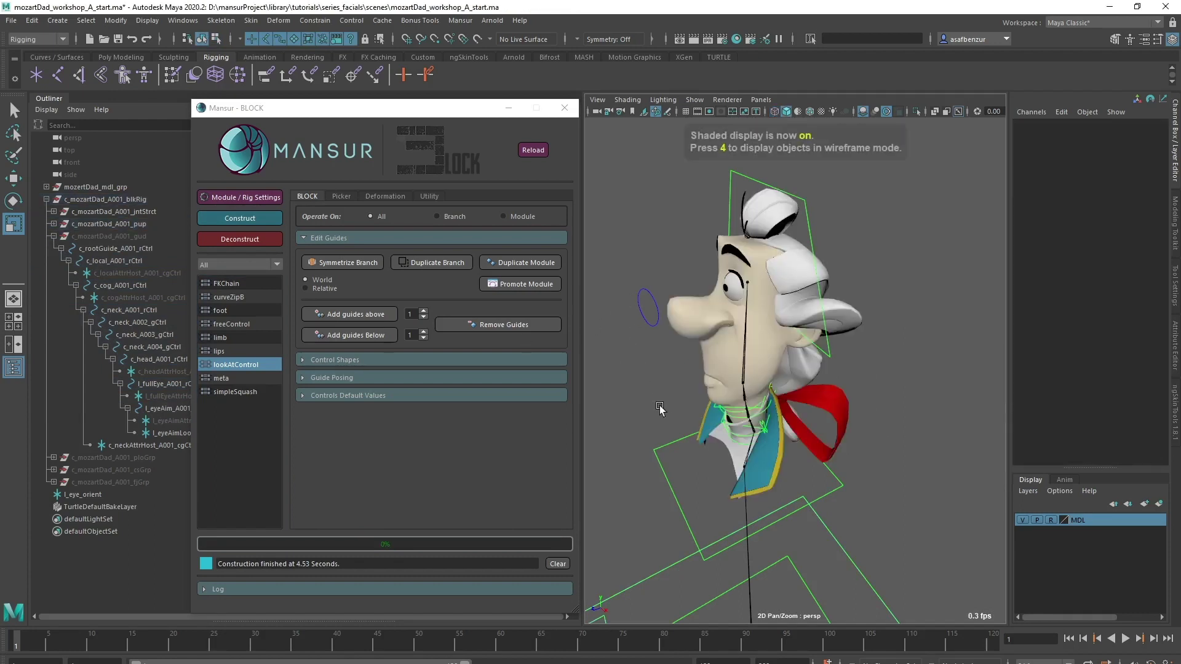
Test the left fullEye control by moving it in wireframe display, and undo the move
left_click_drag(666, 405, 818, 322, "alt")
left_click(819, 298)
key("4")
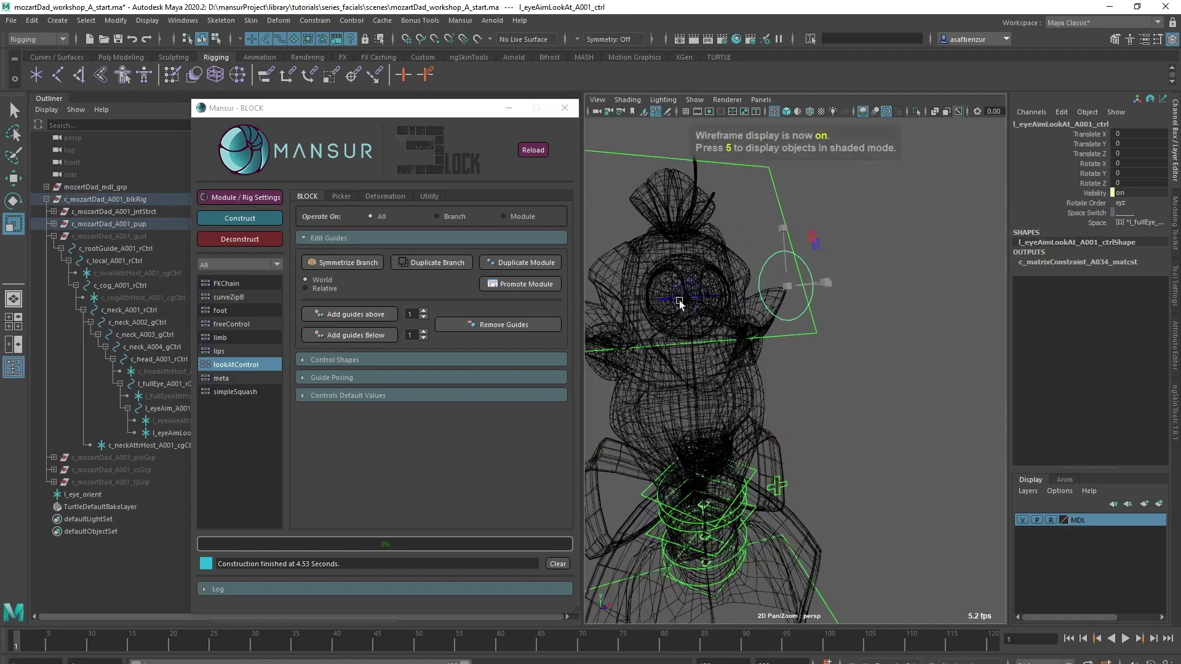
middle_click_drag(680, 302, 732, 369, "alt")
right_click_drag(732, 369, 833, 462, "alt")
left_click_drag(832, 462, 699, 380, "alt")
left_click(681, 386)
right_click_drag(681, 386, 667, 394, "alt")
middle_click_drag(667, 393, 740, 372, "alt")
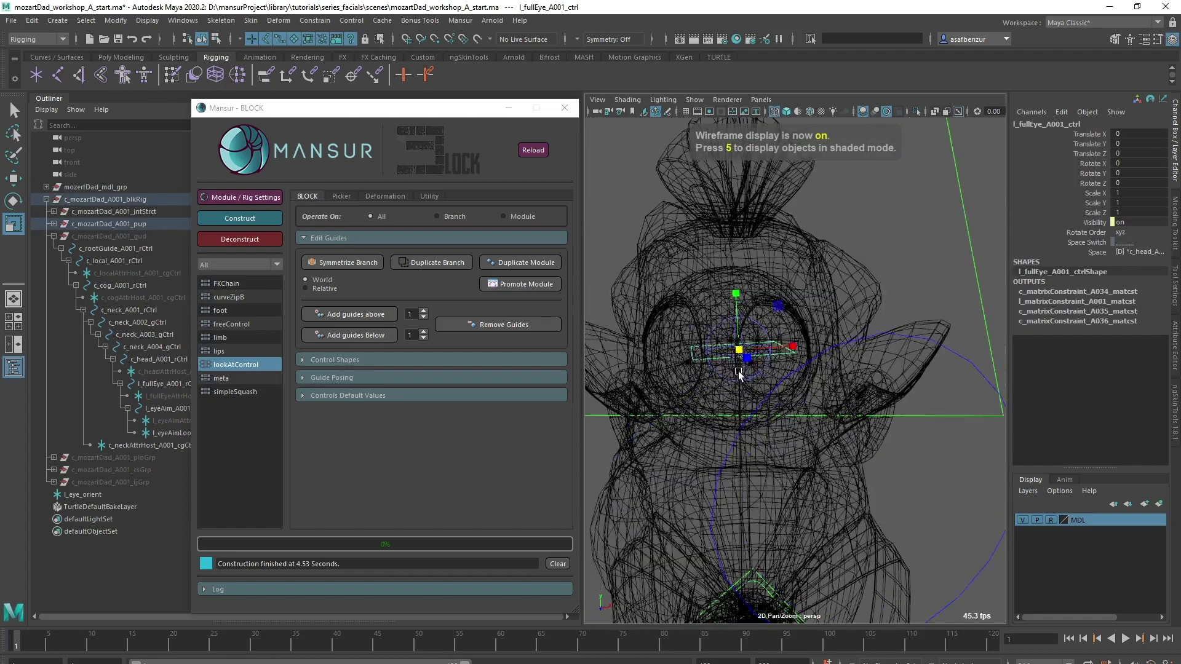
key("w")
left_click_drag(740, 371, 959, 356, "alt")
key("ctrl+z")
Test the left eyeAim look-at control by moving it in front of the face, undo the move and return to shaded display
left_click(952, 336)
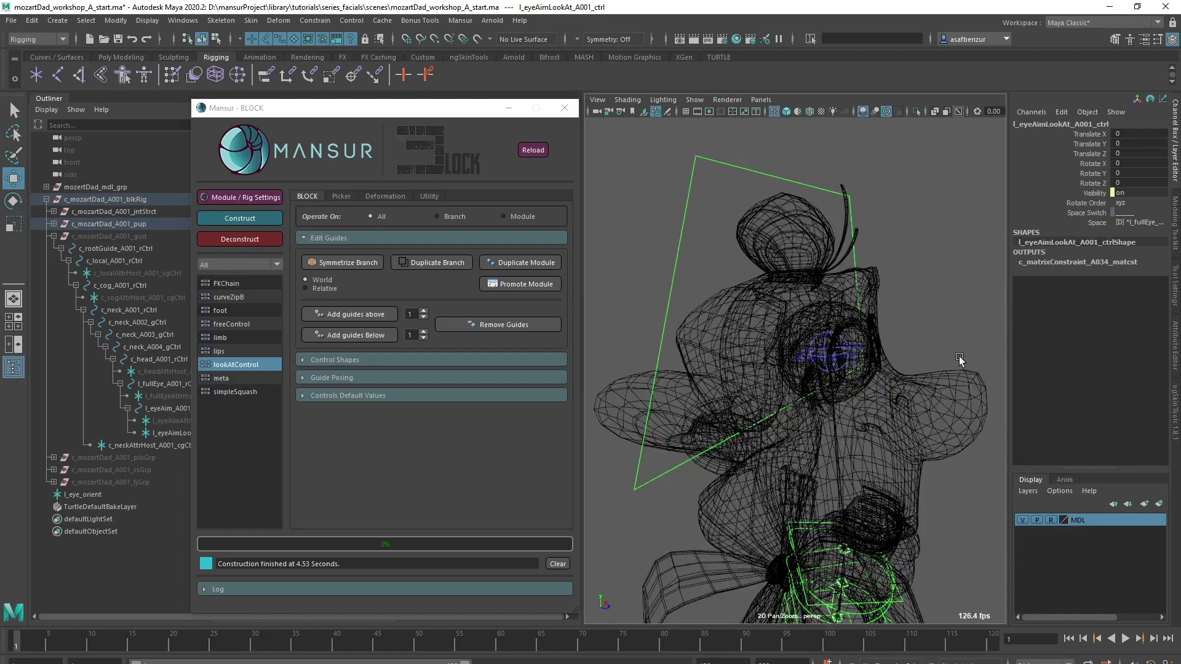
middle_click_drag(958, 357, 831, 364, "alt")
right_click_drag(832, 364, 814, 409, "alt")
left_click_drag(814, 409, 869, 383, "alt")
mouse_move(964, 276)
left_mouse_down()
mouse_move(959, 198)
mouse_move(950, 382)
mouse_move(886, 146)
mouse_move(923, 388)
left_mouse_up()
key("ctrl+z")
key("5")
left_click(828, 299)
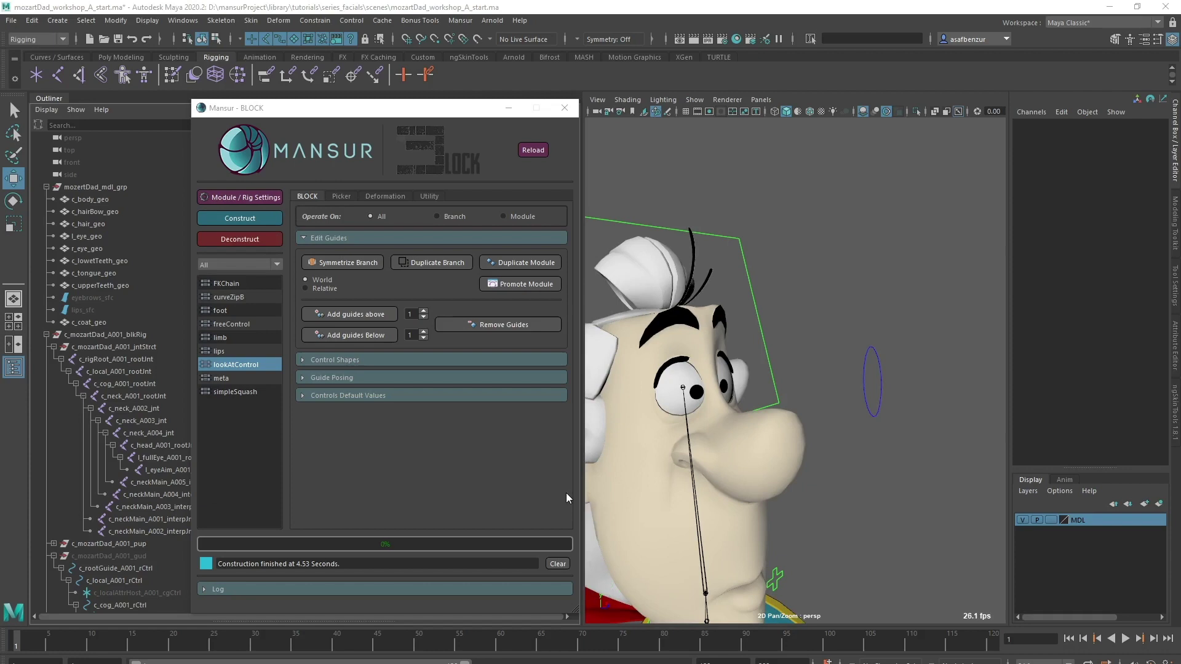
Delete the construction history of the left eye geometry, l_eye_geo
left_click(87, 236)
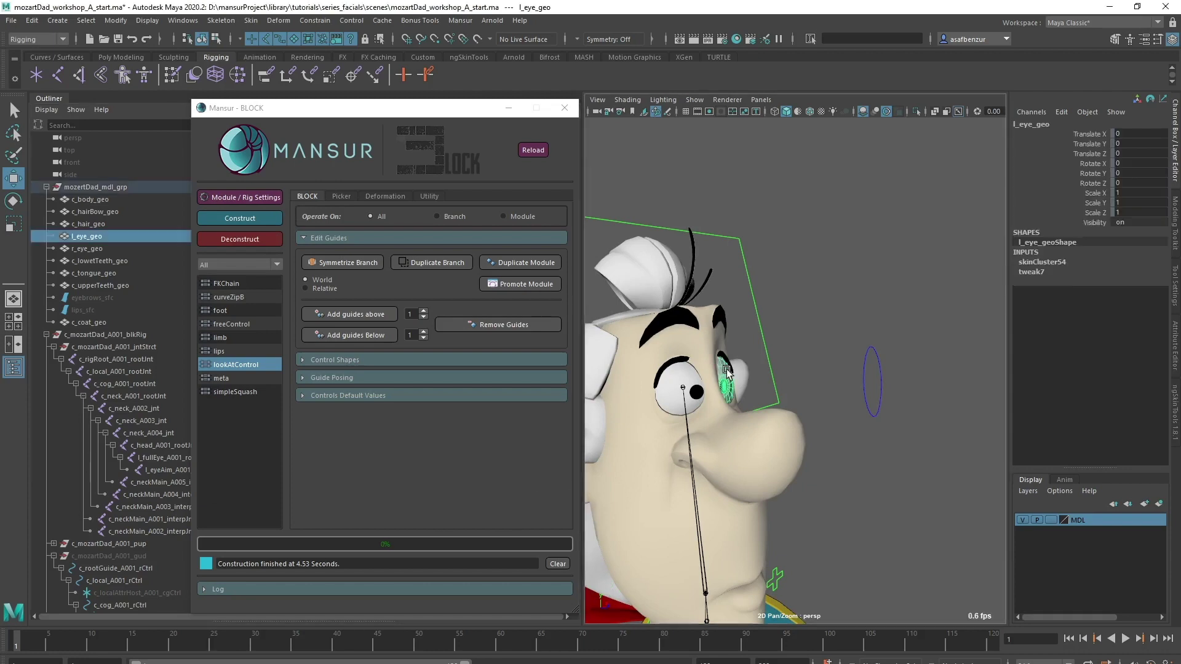
left_click(31, 20)
mouse_move(111, 165)
left_click(213, 166)
left_click(800, 320)
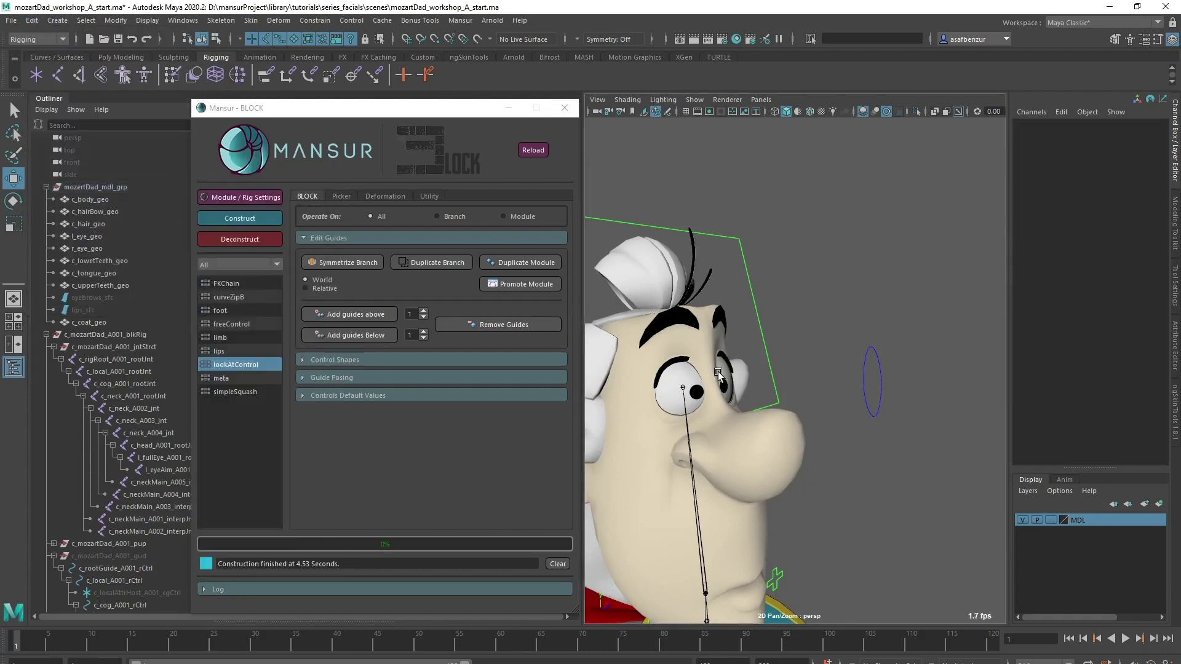
Bind the left eye geometry to the left eyeAim module's root joint with Bind Skin
left_click(864, 356)
left_click(373, 198)
left_click(341, 237)
left_click(308, 197)
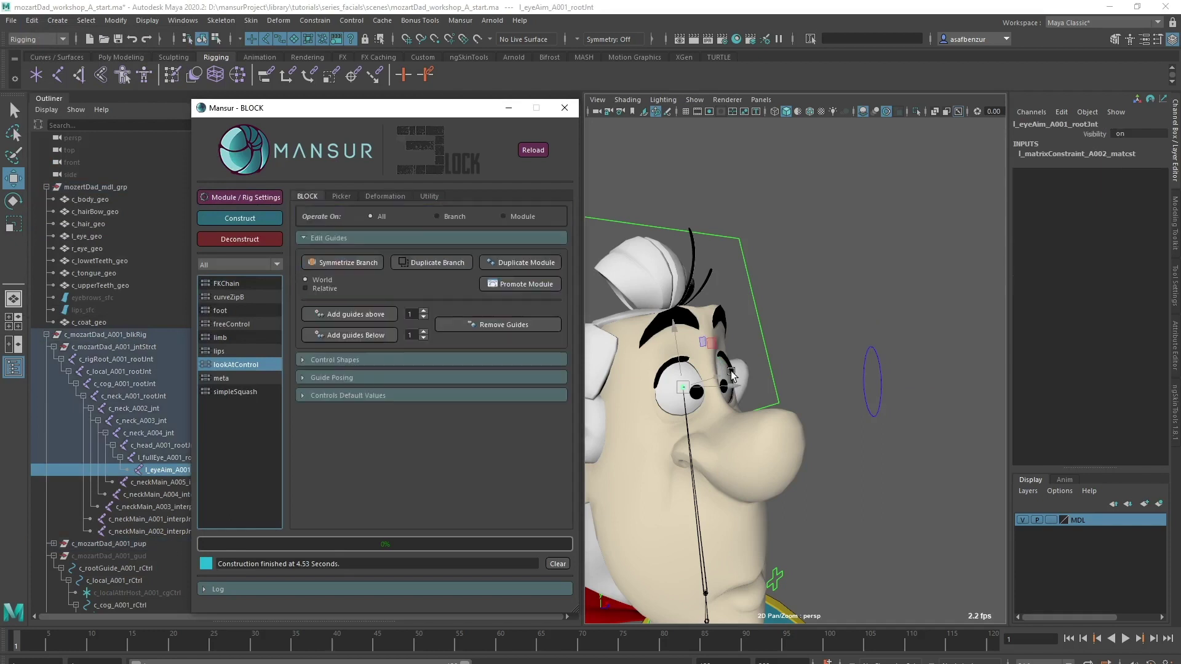
left_click(732, 371)
left_click(250, 20)
left_click(278, 51)
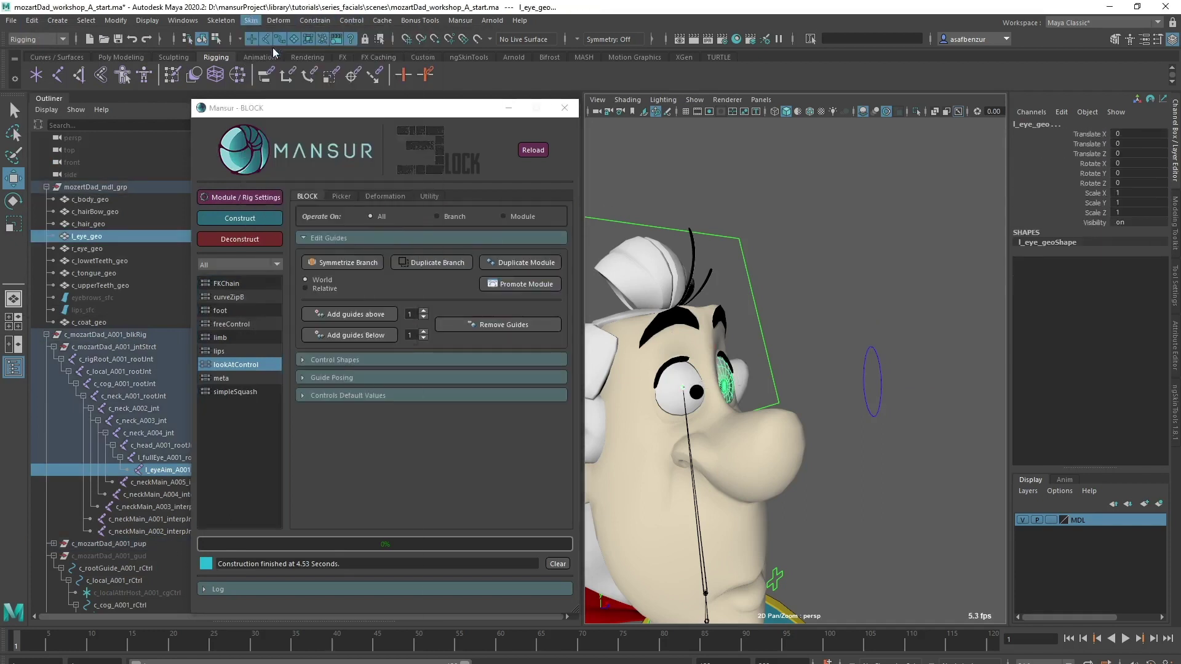
Test the left eye's binding by moving its look-at control around, and undo the moves
left_click(867, 354)
left_click_drag(866, 337, 724, 397)
key("ctrl+z")
key("ctrl+z")
left_click(910, 315)
Deconstruct the rig back to its guides
left_click_drag(813, 413, 786, 407, "alt")
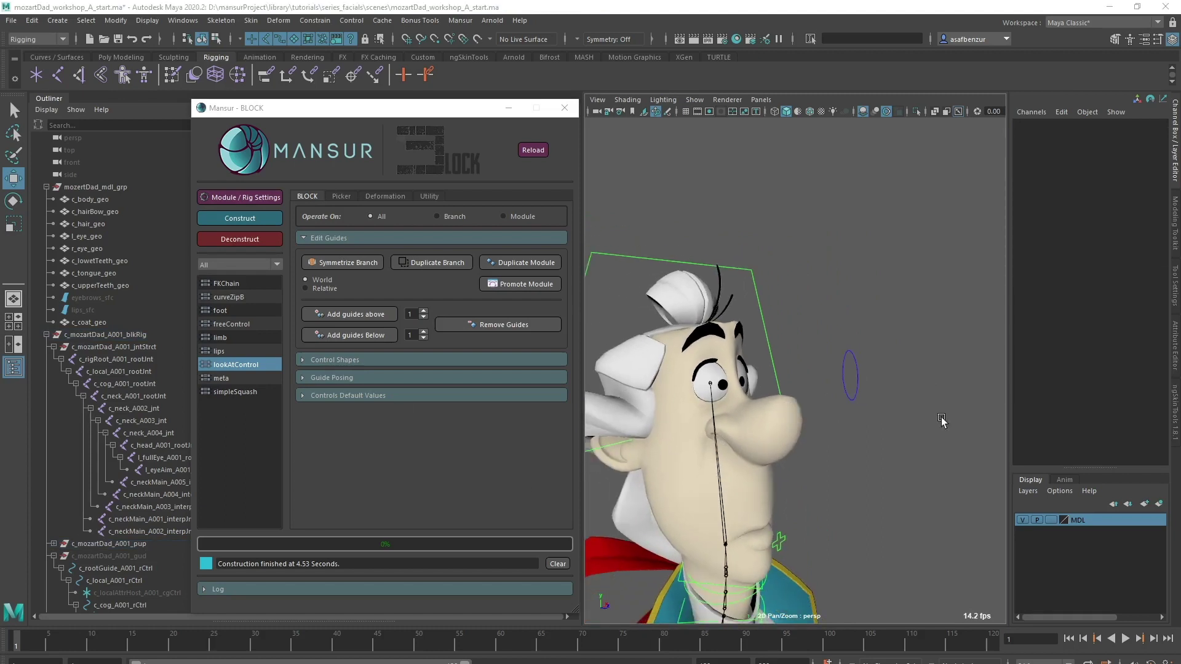
left_click_drag(939, 415, 845, 428, "alt")
left_click(789, 283)
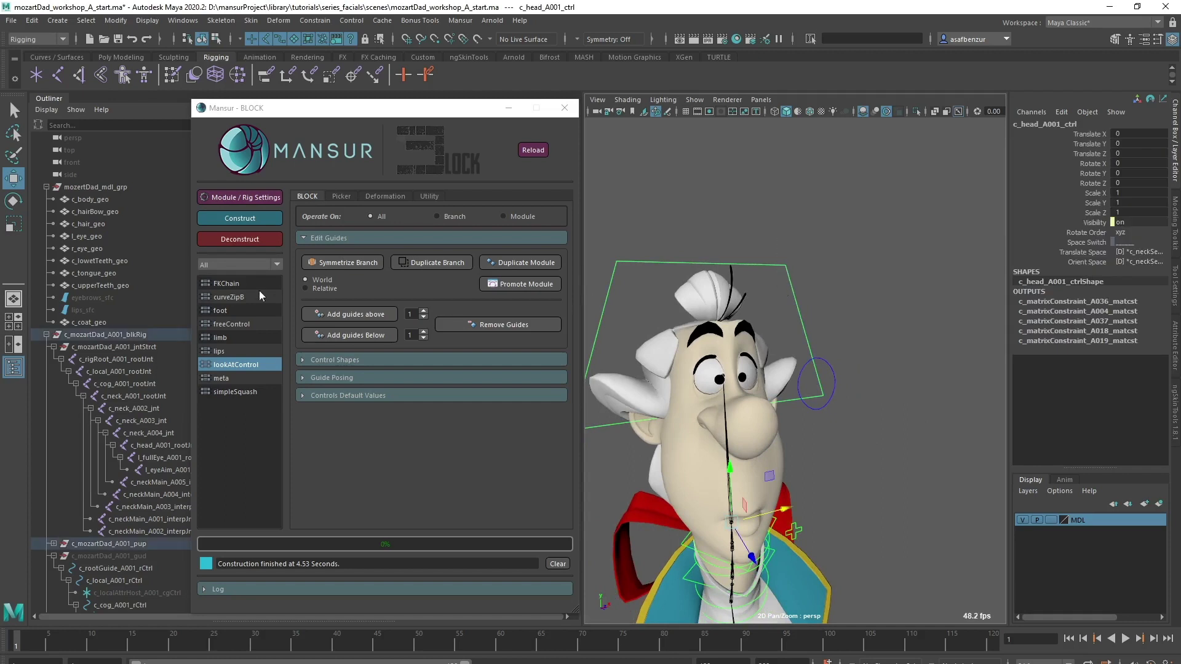
left_click(238, 241)
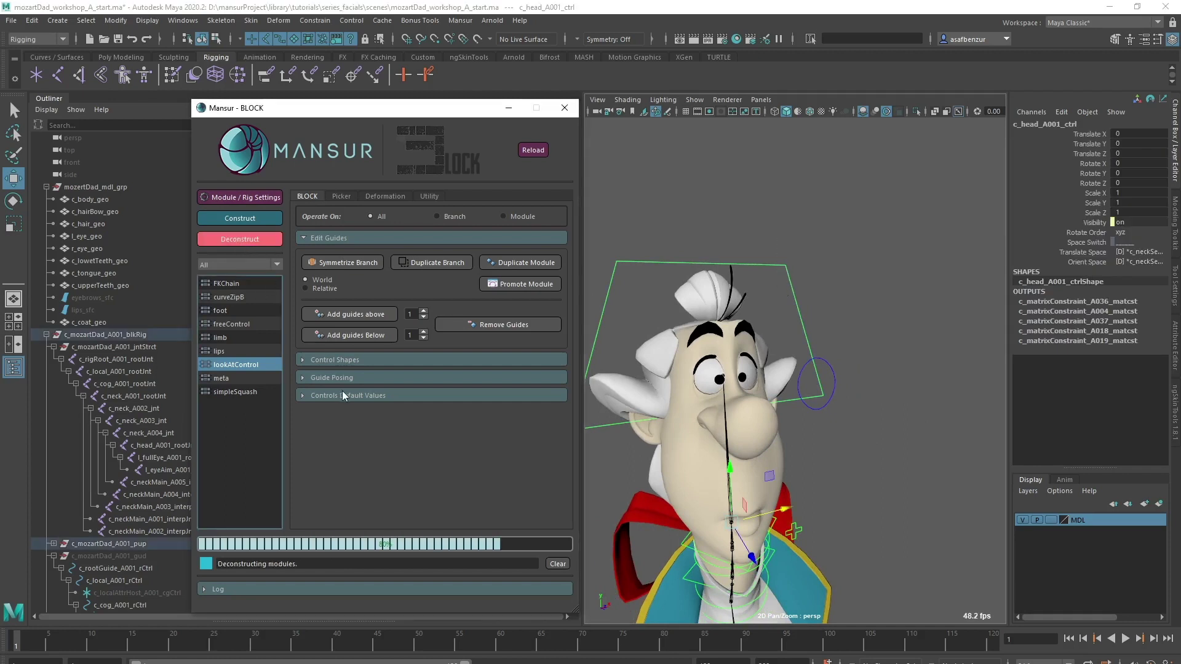
left_click(827, 343)
left_click_drag(812, 449, 721, 427, "alt")
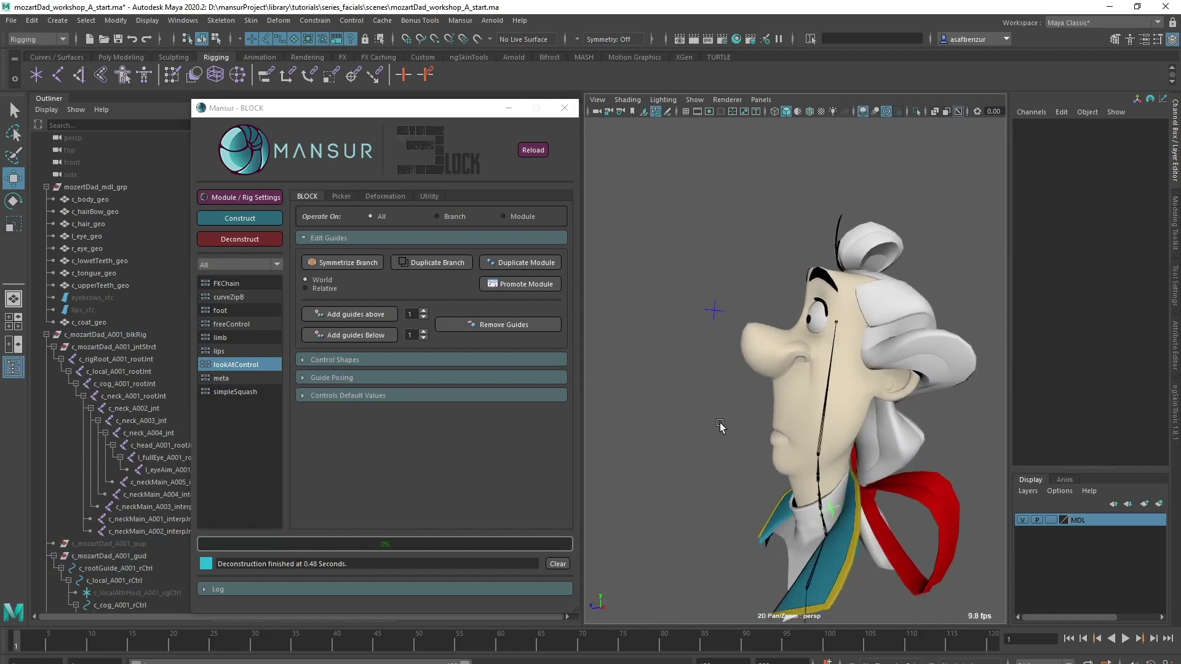
Set the MDL layer to reference and display the viewport in wireframe
left_click(1052, 520)
left_click(1051, 520)
key("4")
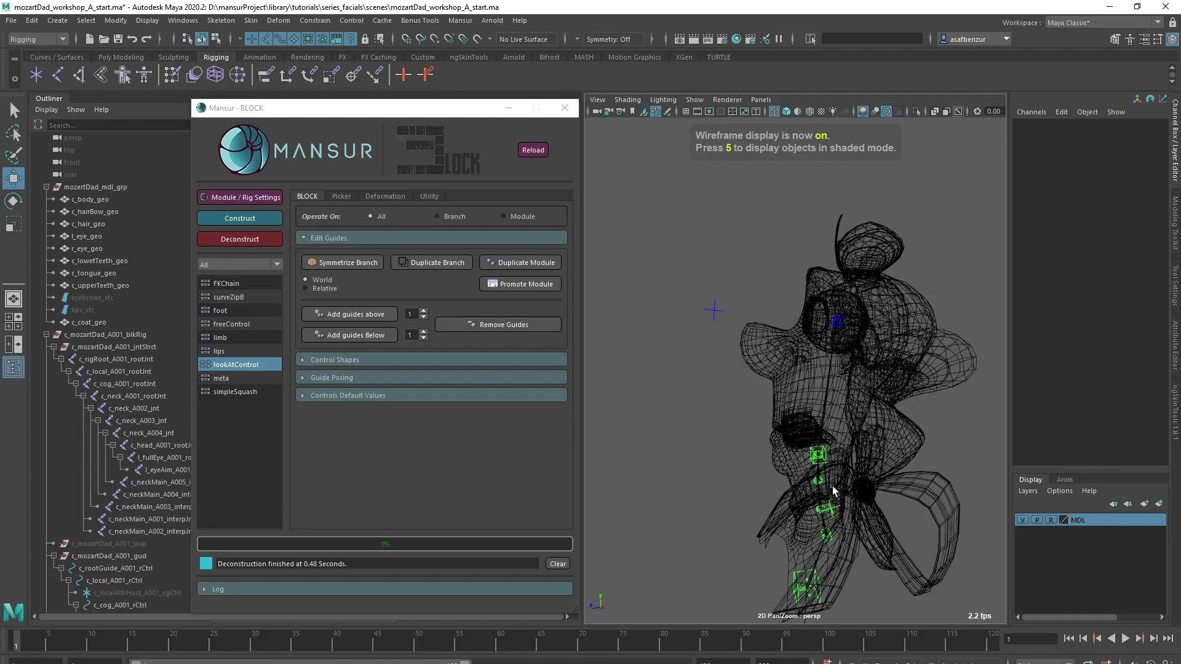
Build a center freeControl module under the head guide with the body name eyesAim and joint creation disabled
scroll(762, 499, "up", 3)
left_click(836, 490)
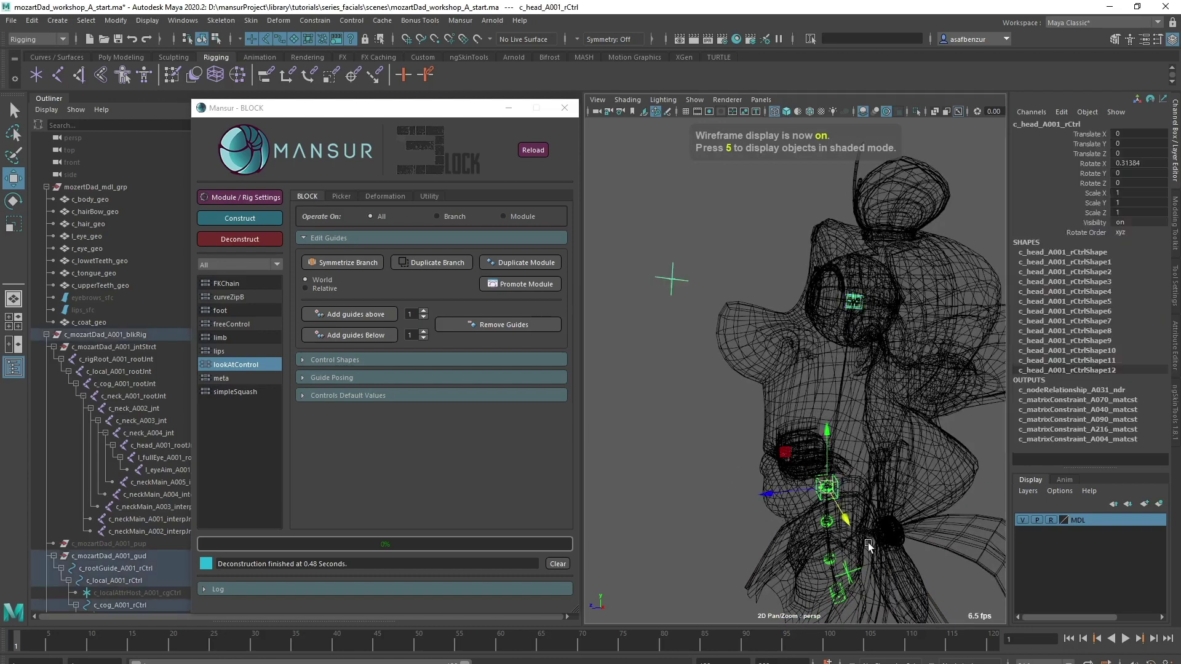
scroll(814, 511, "down", 3)
middle_click_drag(805, 520, 807, 530, "alt")
mouse_move(807, 533)
left_mouse_down("alt")
mouse_move(781, 530)
mouse_move(808, 528)
left_mouse_up("alt")
right_click_drag(806, 526, 866, 554, "alt")
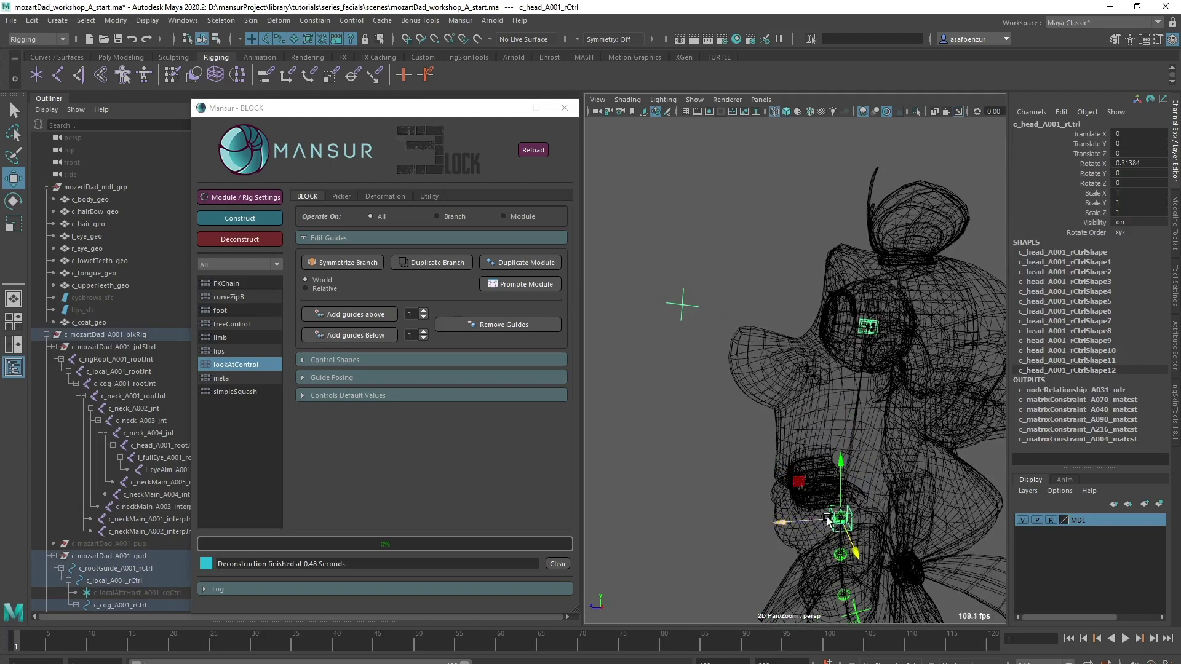
key("5")
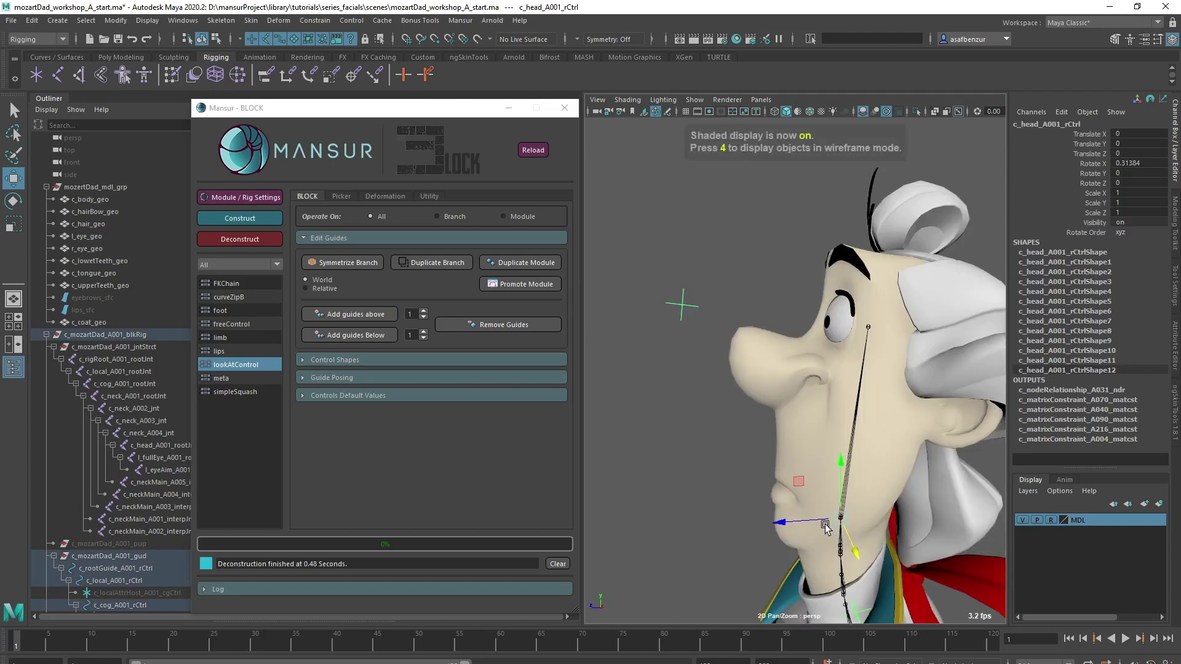
double_click(239, 322)
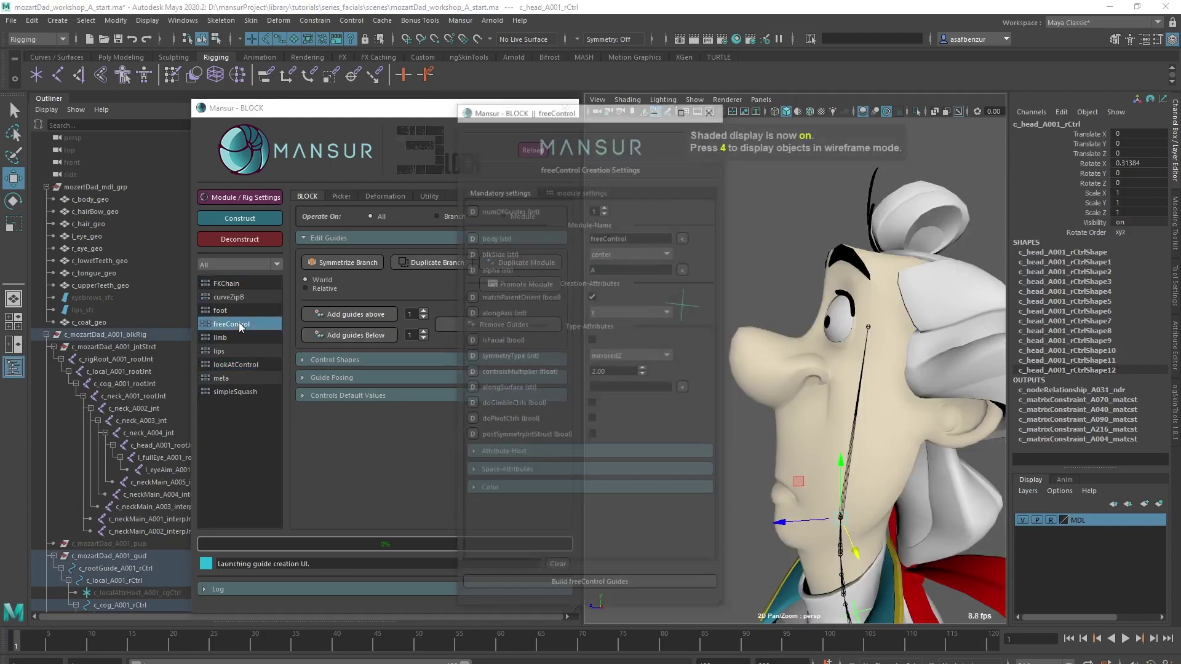
double_click(628, 236)
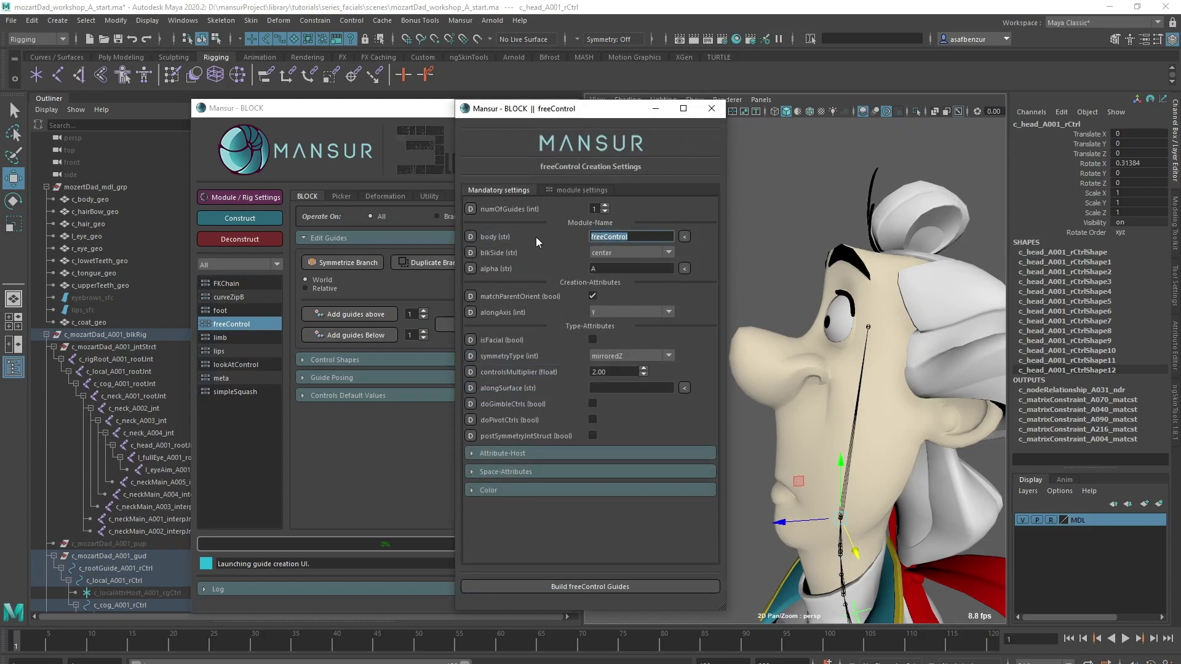
type("eyesAim")
left_click(566, 190)
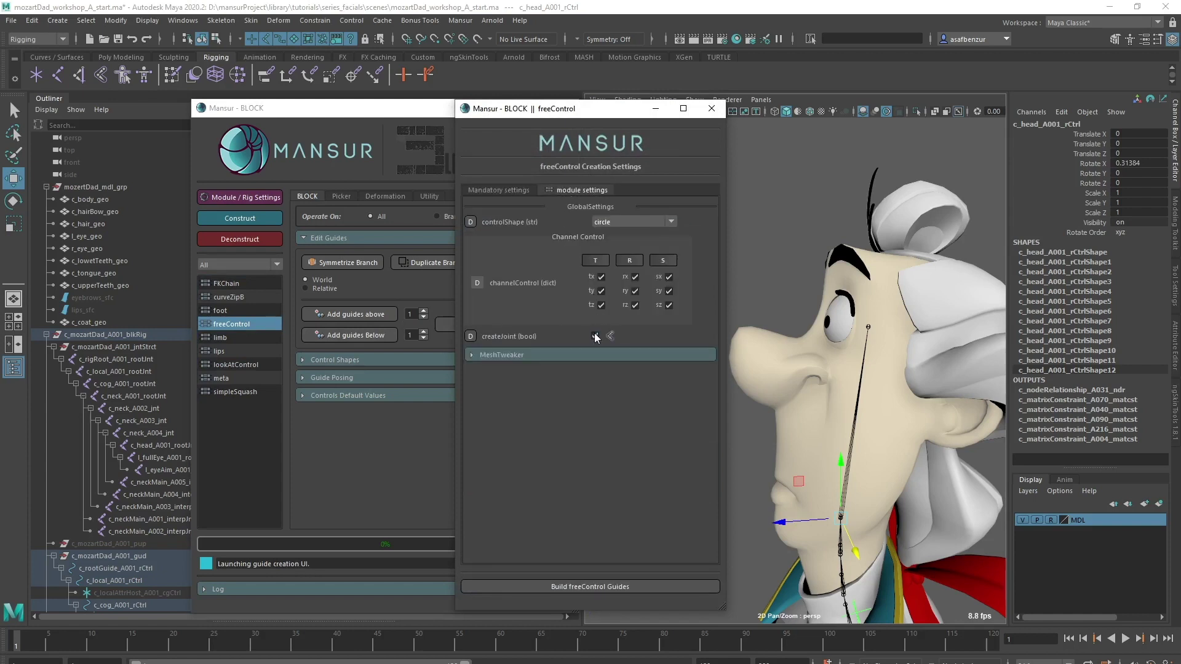
left_click(625, 584)
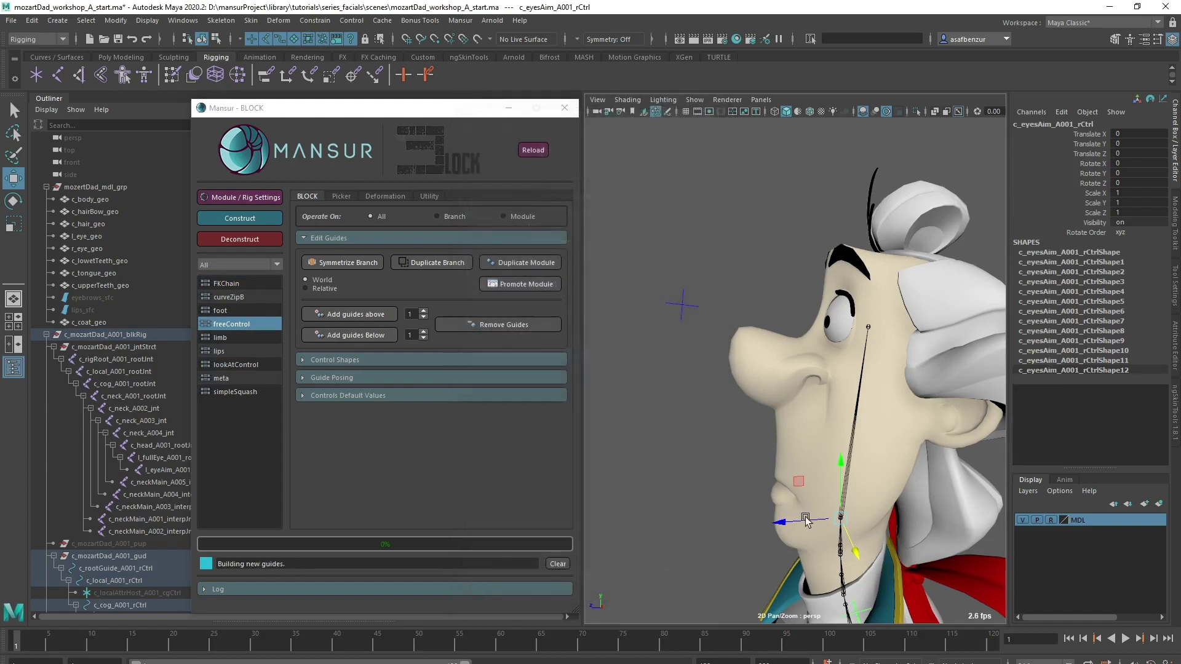
Move the eyesAim guide in front of the face at eye height, to about 17.23 in Translate Y and 10.99 in Translate Z
left_click_drag(782, 441, 728, 419)
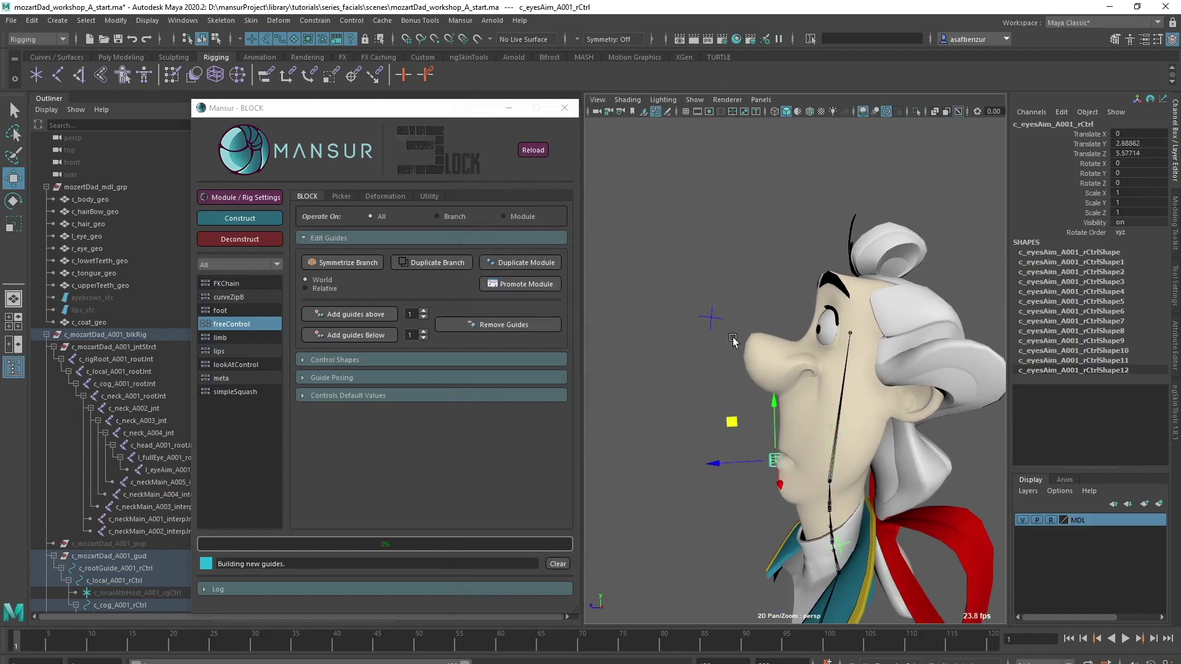
middle_click_drag(721, 357, 699, 321)
left_click_drag(731, 361, 727, 448, "alt")
middle_click_drag(719, 422, 697, 327)
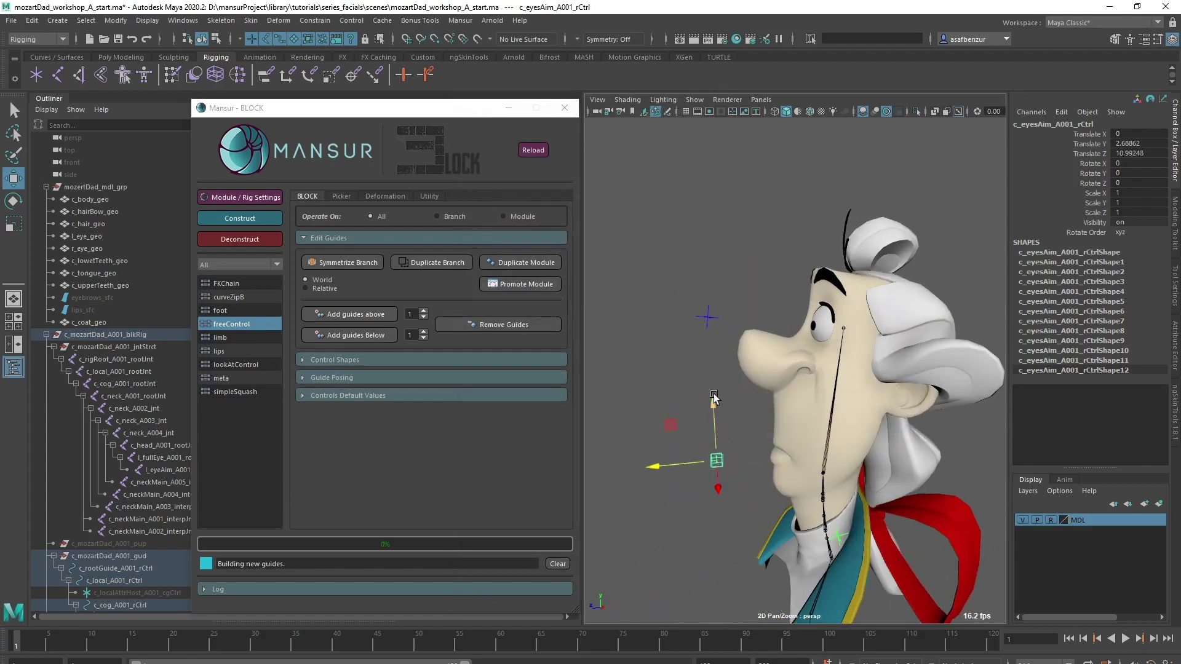
left_click_drag(713, 398, 884, 376)
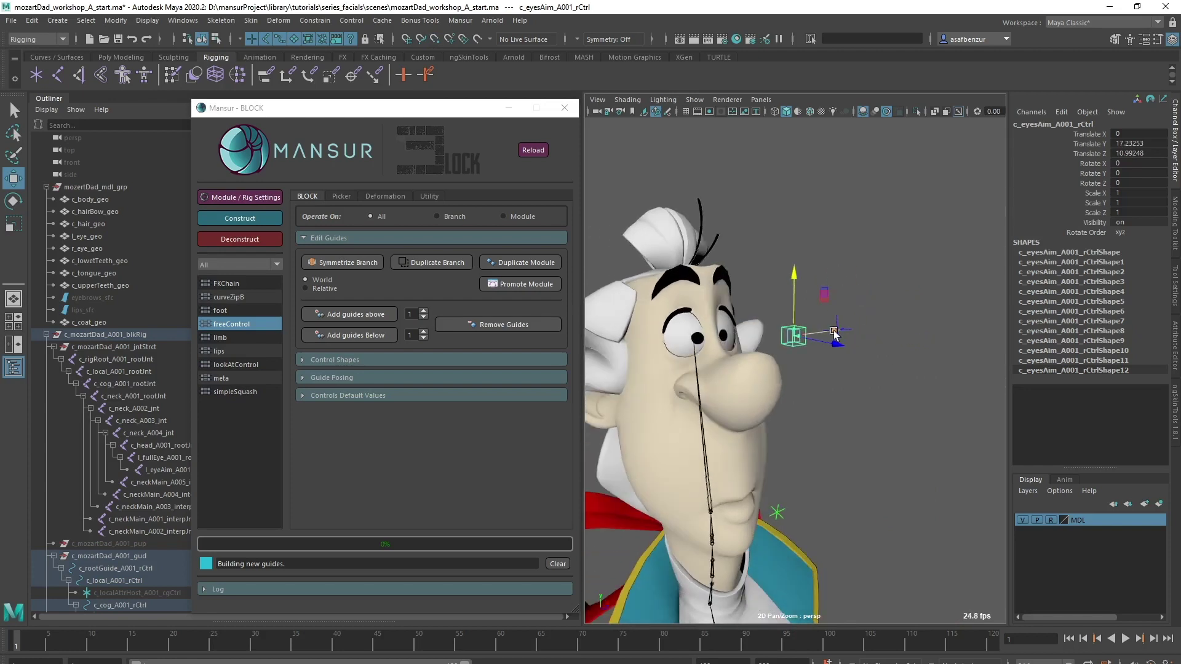
Open the eyesAim guide's module settings and add the neck guide, c_neck_A001_rCtrl, to its spaces
left_click(790, 341)
left_click(782, 337)
left_click(257, 198)
left_click_drag(560, 112, 476, 111)
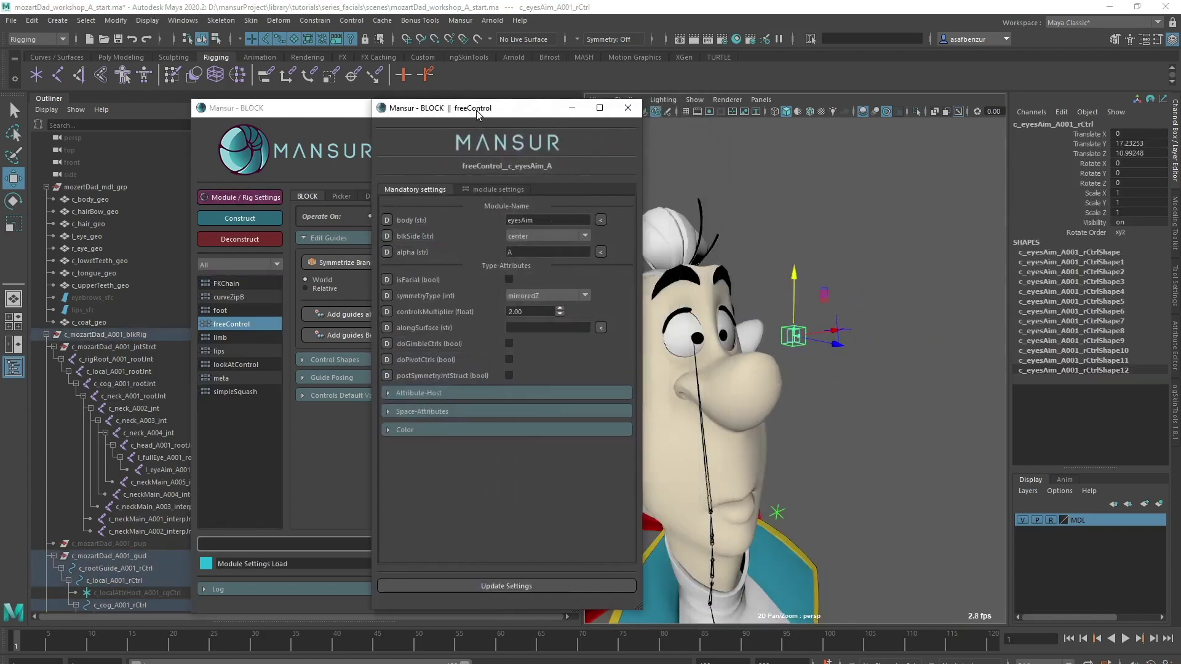
right_click_drag(848, 344, 801, 348, "alt")
left_click_drag(802, 348, 801, 470, "alt")
key("4")
left_click(830, 458)
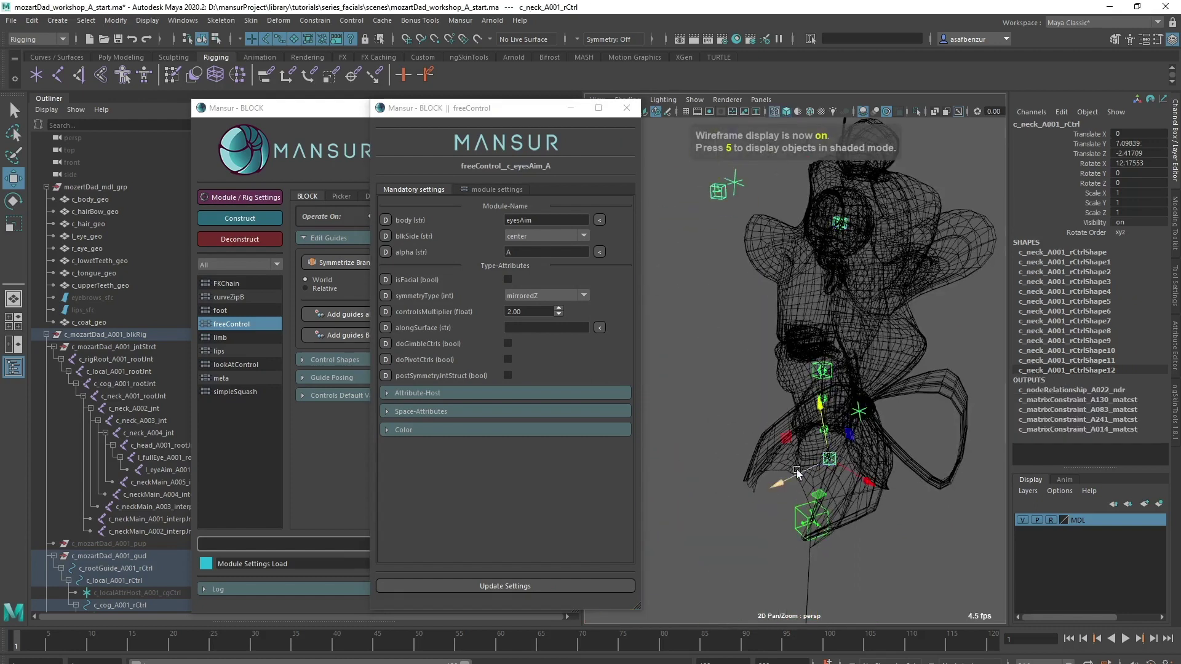
left_click(444, 408)
left_click(934, 563)
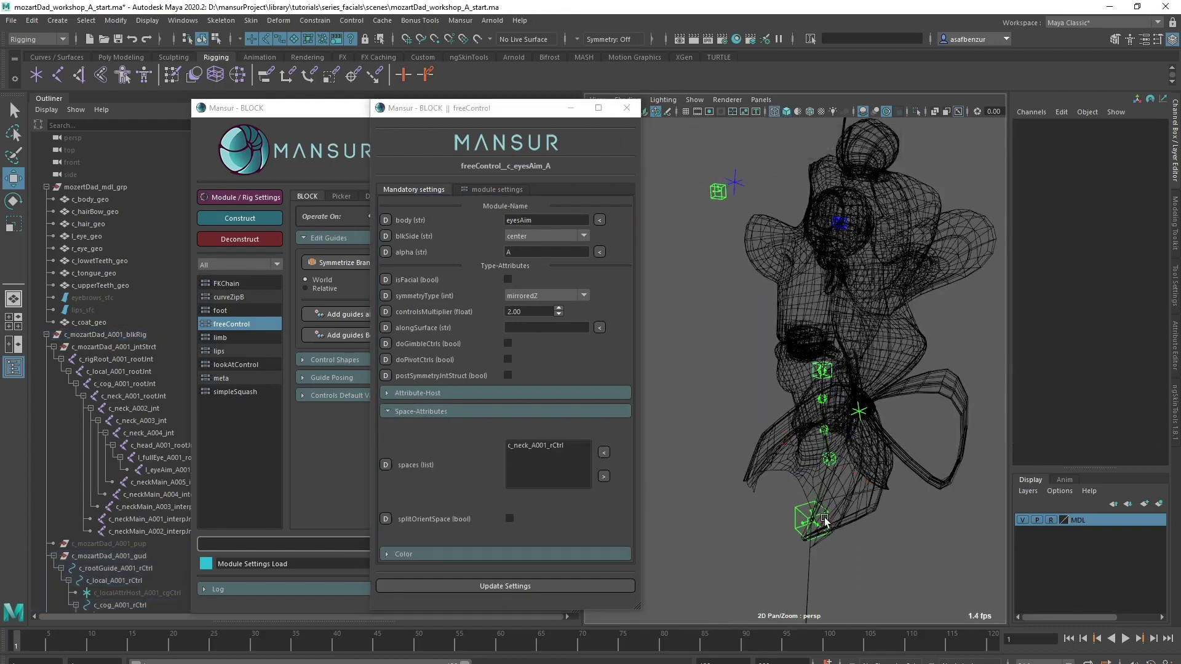
Add the cog, local and rootGuide guides to the eyesAim module's spaces and update its settings
left_click_drag(794, 523, 803, 529)
left_click(604, 453)
right_click_drag(845, 520, 675, 520, "alt")
left_click(788, 566)
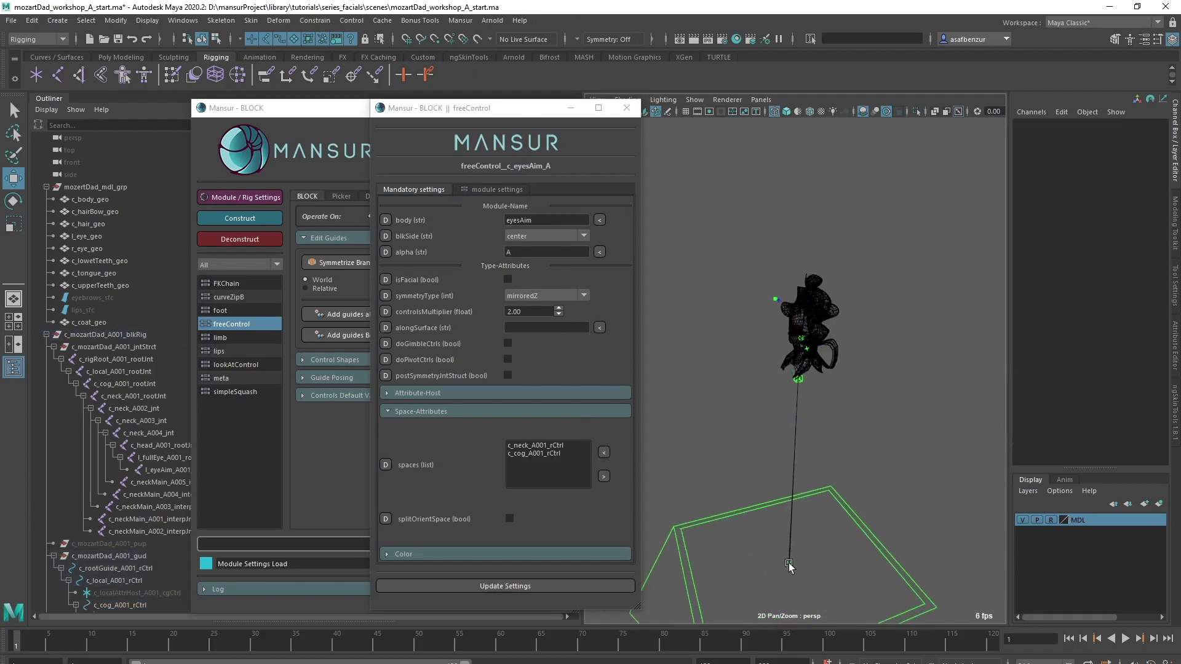
left_click(726, 516)
left_click(708, 518)
left_click(604, 453)
left_click(735, 469)
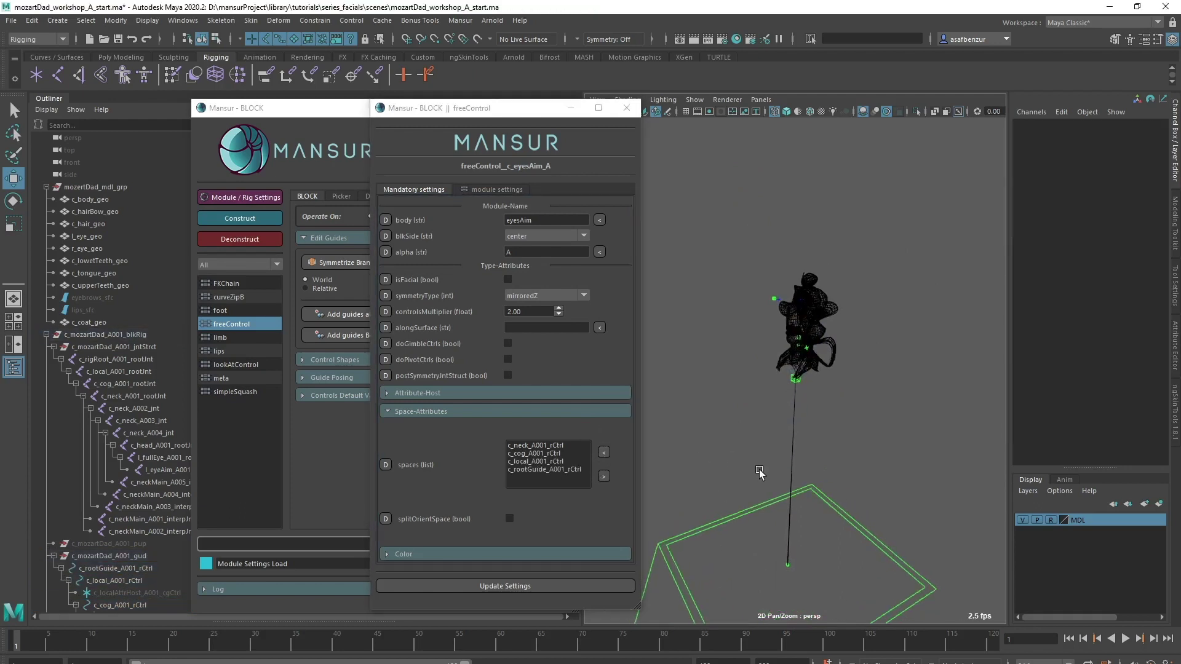
left_click_drag(759, 474, 812, 492, "alt")
right_click_drag(812, 492, 867, 530, "alt")
key("5")
middle_click_drag(813, 431, 815, 503, "alt")
left_click(567, 586)
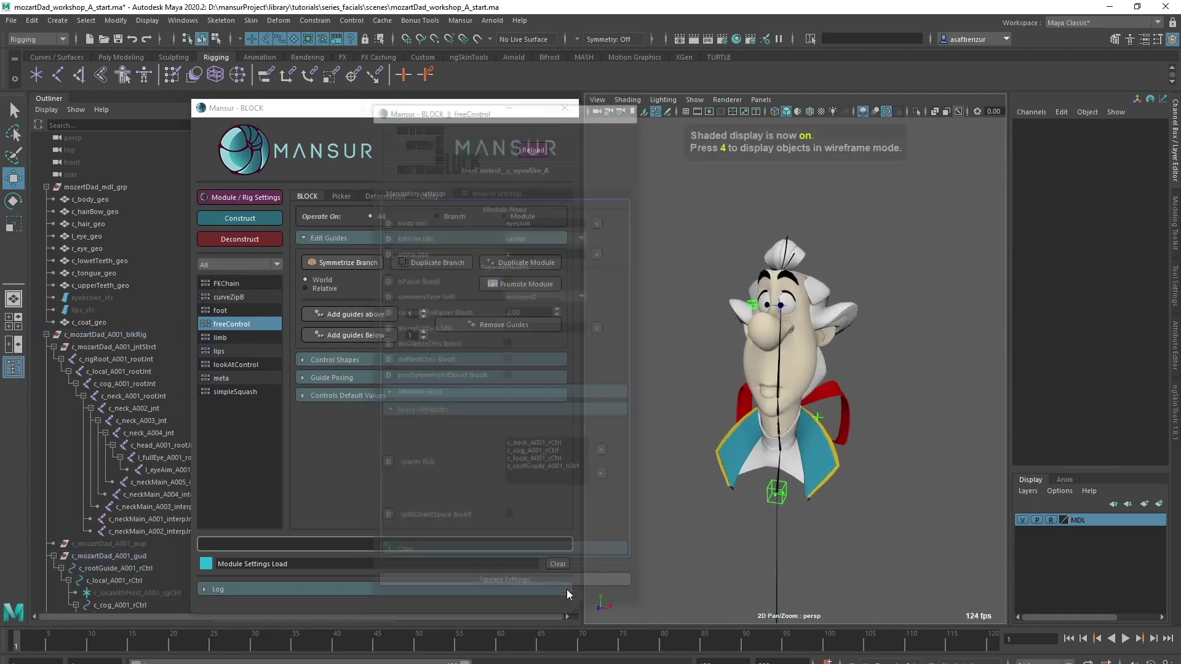
Add the eyesAim guide as a space in the left eyeAim lookAtControl module's settings and update them
left_click_drag(727, 393, 707, 324, "alt")
left_click(718, 297)
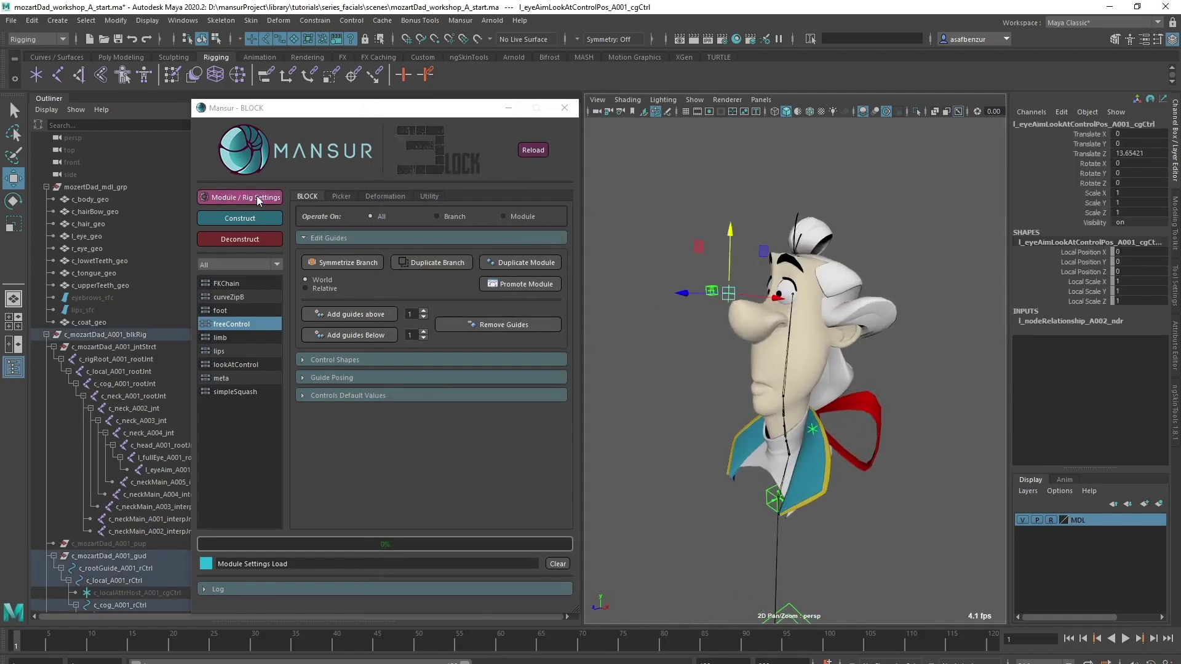
left_click(257, 196)
left_click_drag(549, 110, 883, 146)
left_click(712, 290)
left_click(856, 447)
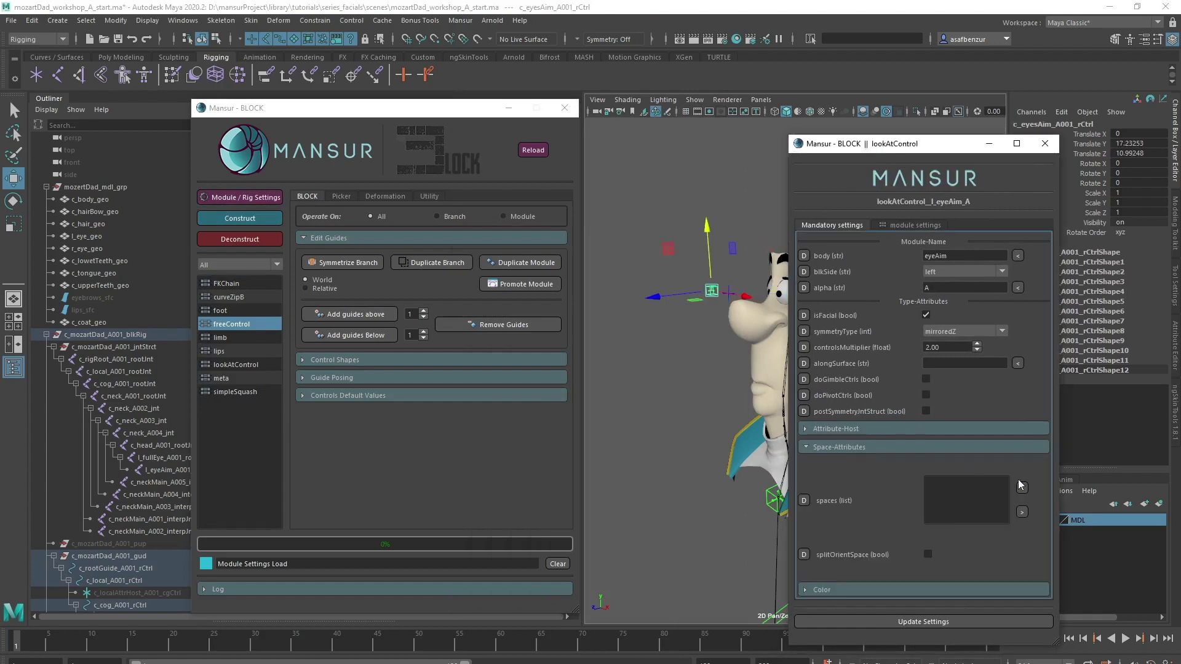
left_click(1022, 490)
left_click(979, 622)
Construct the rig with the eyesAim control and its spaces included
scroll(804, 506, "down", 5)
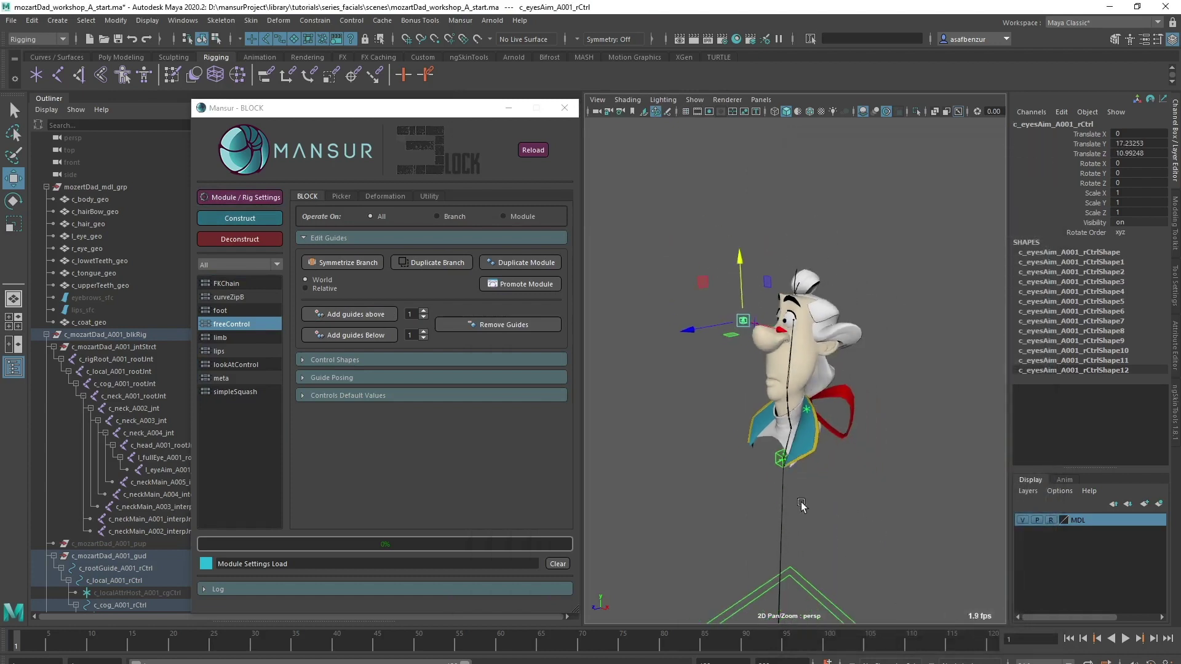
left_click(229, 216)
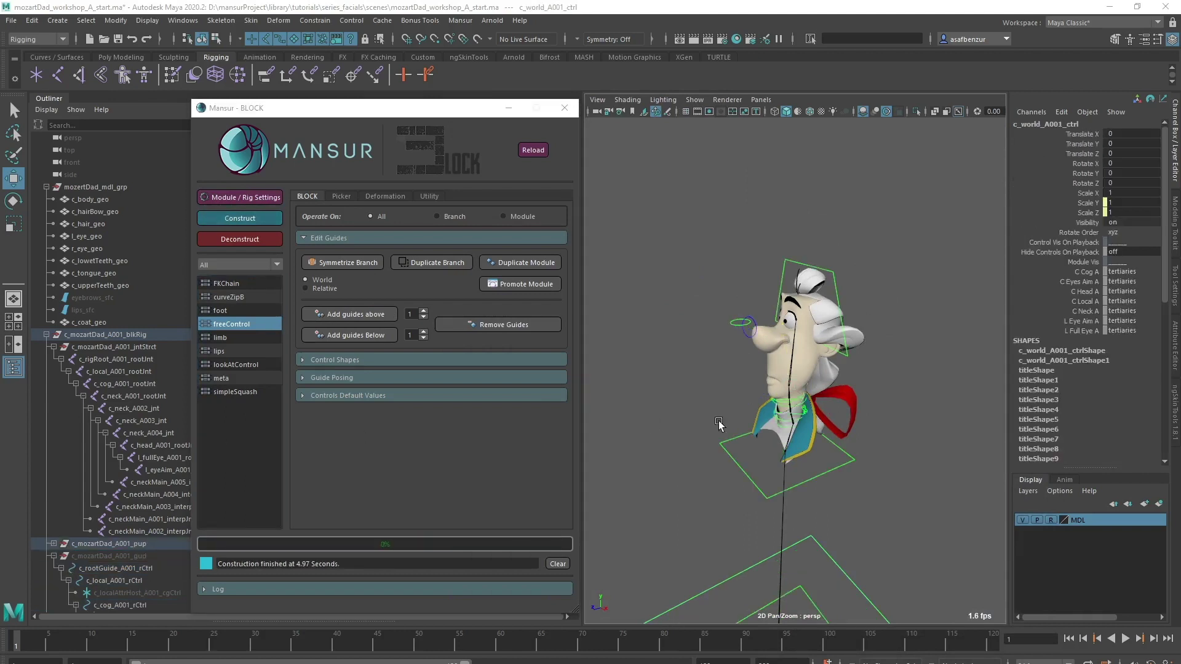
Switch the left eyeAimLookAt control's space to c_eyesAim_A001_ctrl
scroll(698, 381, "up", 5)
left_click_drag(721, 403, 884, 392, "alt")
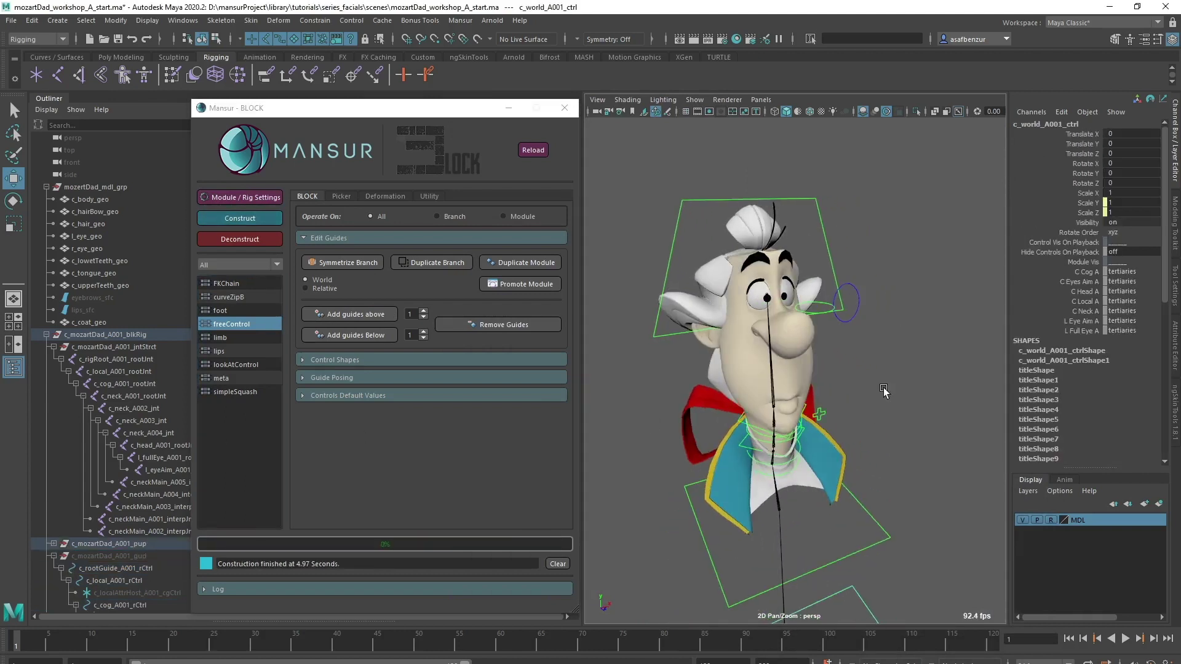
left_click(860, 299)
left_click(1155, 223)
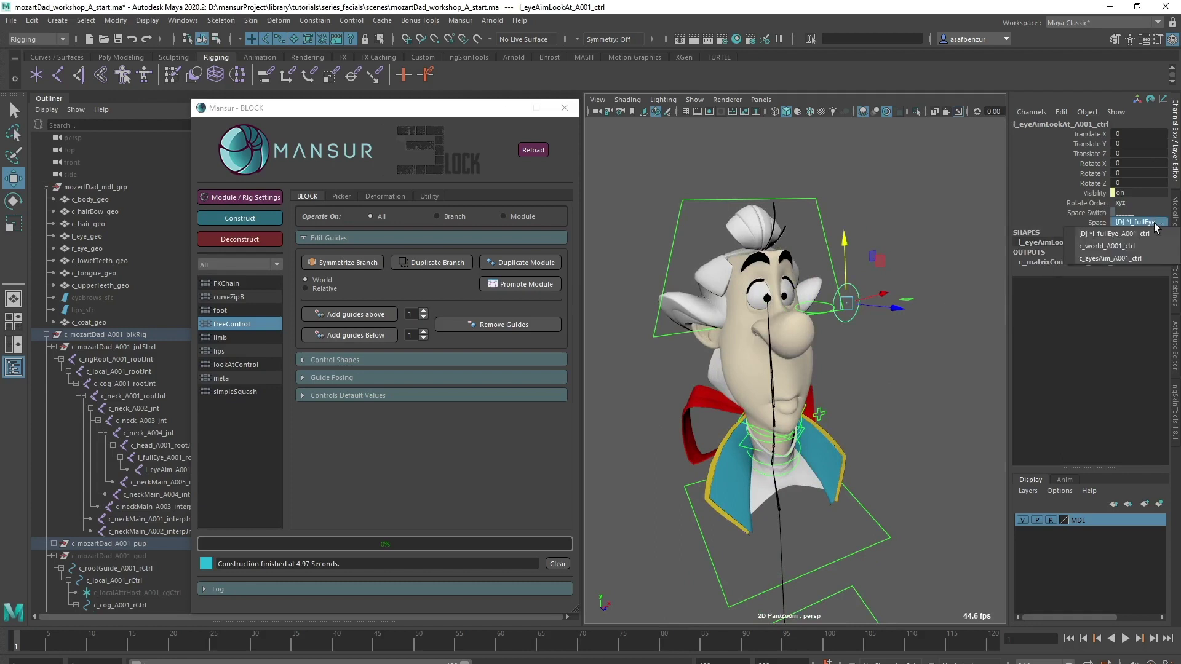
left_click(1144, 259)
left_click(830, 322)
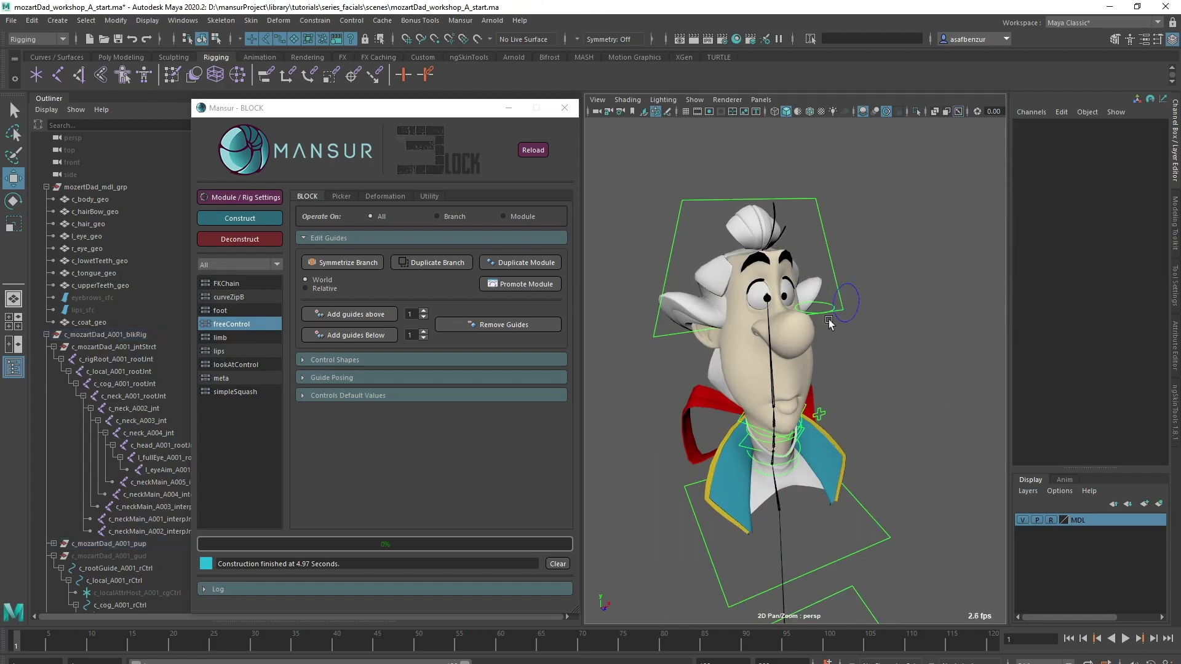
Try moving the central eyesAim control in front of the face and open its list of available spaces
left_click(825, 304)
left_click_drag(825, 305, 805, 332, "alt")
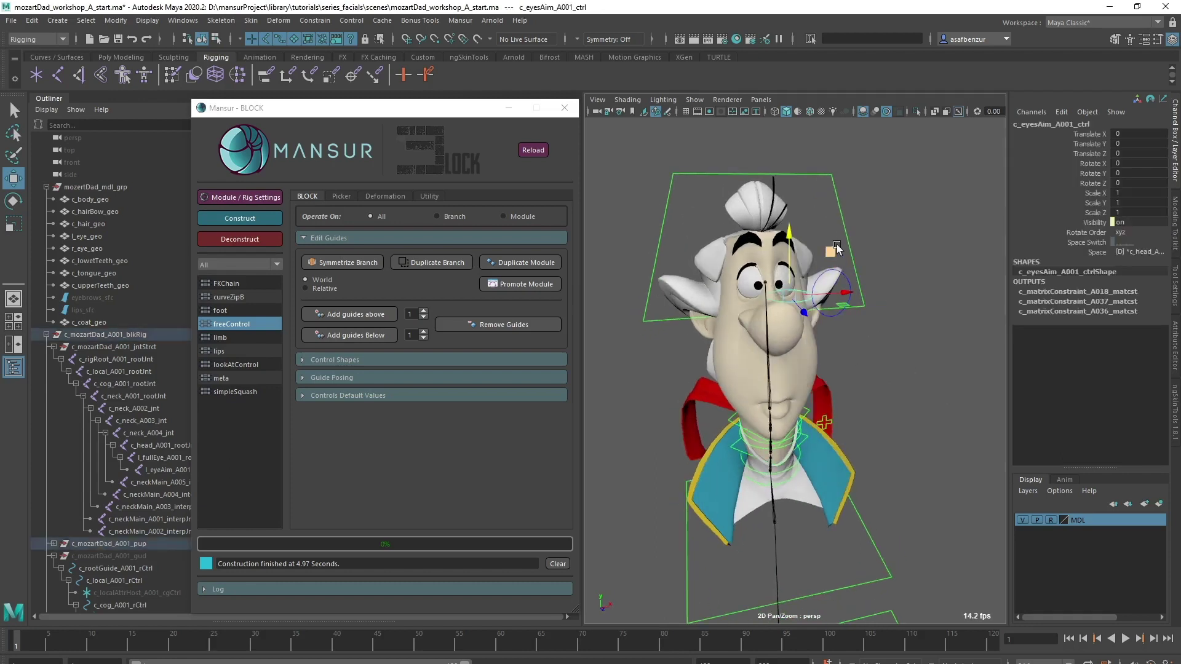
mouse_move(837, 248)
middle_mouse_down()
mouse_move(867, 227)
mouse_move(809, 246)
mouse_move(809, 227)
mouse_move(856, 217)
mouse_move(828, 227)
middle_mouse_up()
left_click(1139, 252)
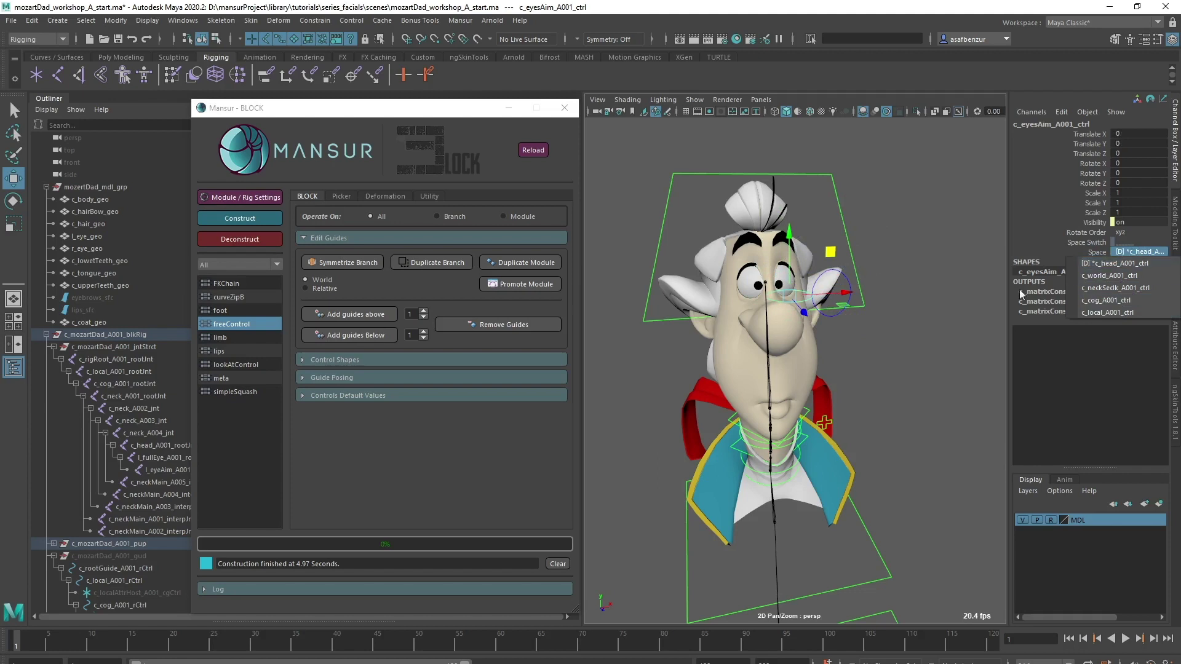
Try moving the left eyeAimLookAt control up and away from the eye, and undo the move
left_click(846, 274)
left_click(842, 246)
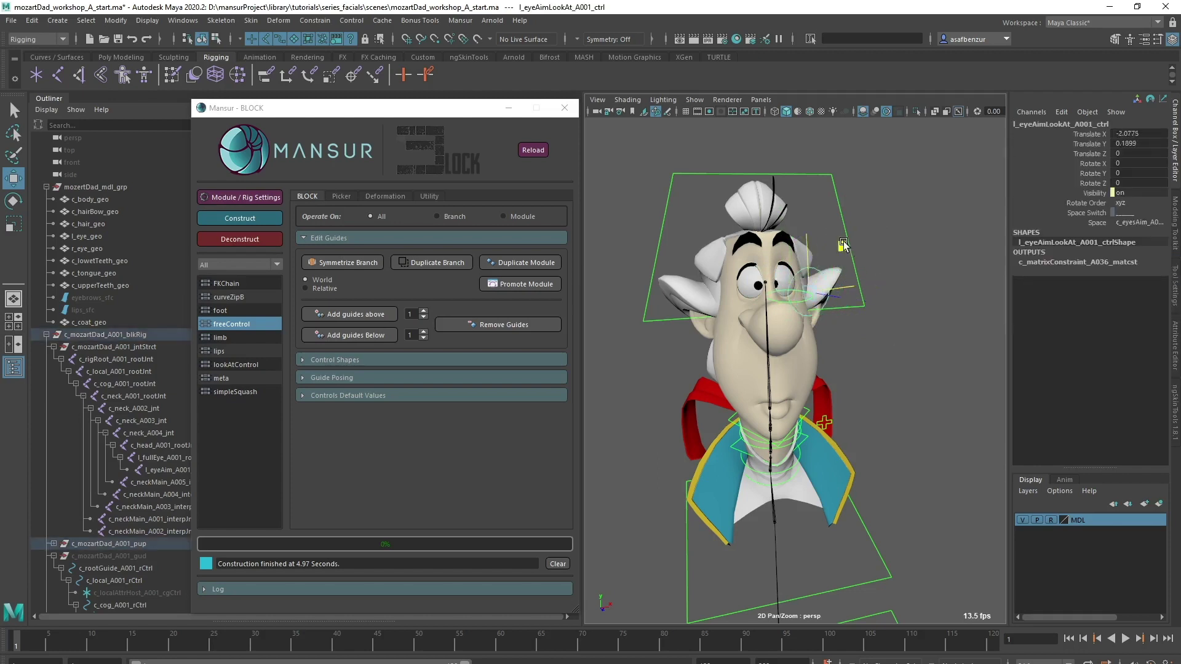
left_click_drag(842, 245, 895, 190)
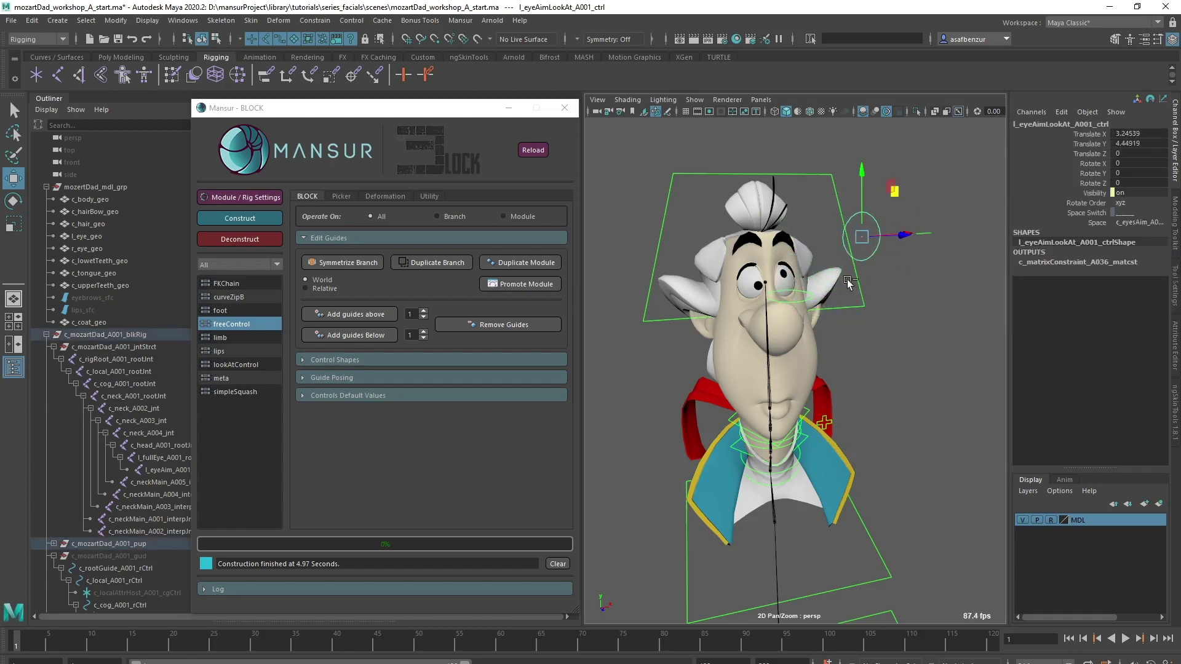
key("ctrl+z")
Switch the central eyesAim control's space to c_local_A001_ctrl
left_click(801, 301)
left_click(1135, 244)
left_click(1135, 246)
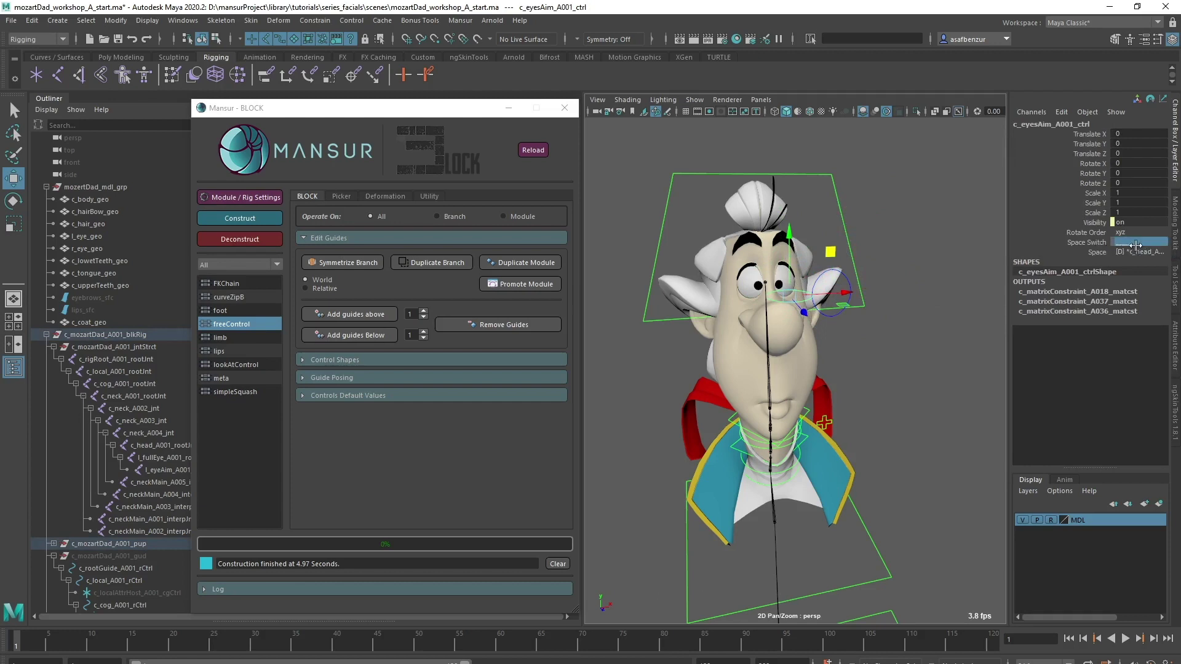
left_click(1134, 244)
left_click(1083, 312)
Test the eyesAim control's local space by rotating the head control, and undo the rotation
left_click(839, 188)
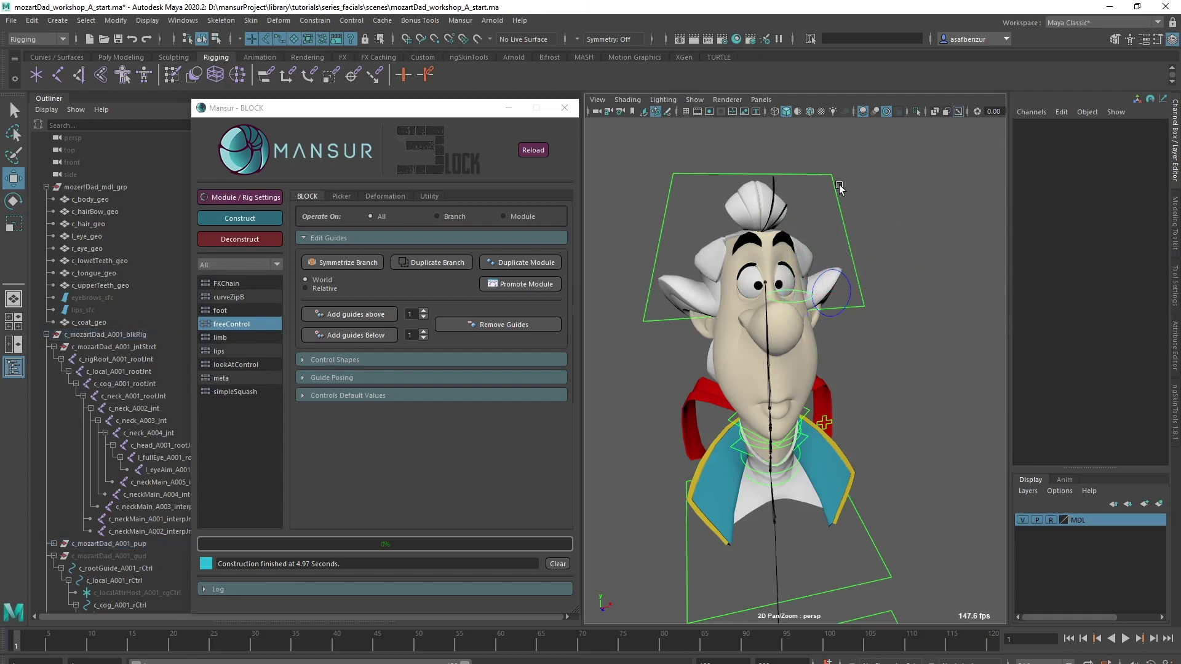
left_click(837, 196)
key("e")
left_click_drag(786, 371, 751, 393)
key("ctrl+z")
key("ctrl+z")
Try moving the central eyesAim control to test the eye's aim, undo the move and deselect the control
left_click(675, 283)
key("w")
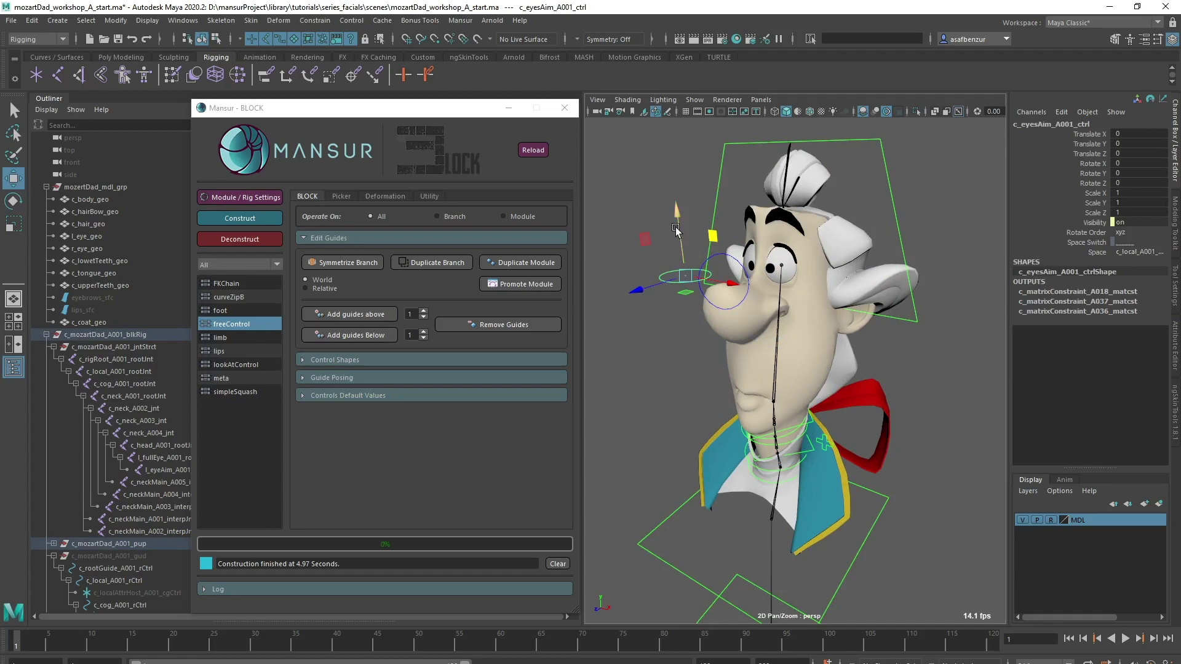
left_click_drag(675, 227, 656, 251)
key("ctrl+z")
left_click(661, 299)
left_click_drag(729, 448, 810, 463, "alt")
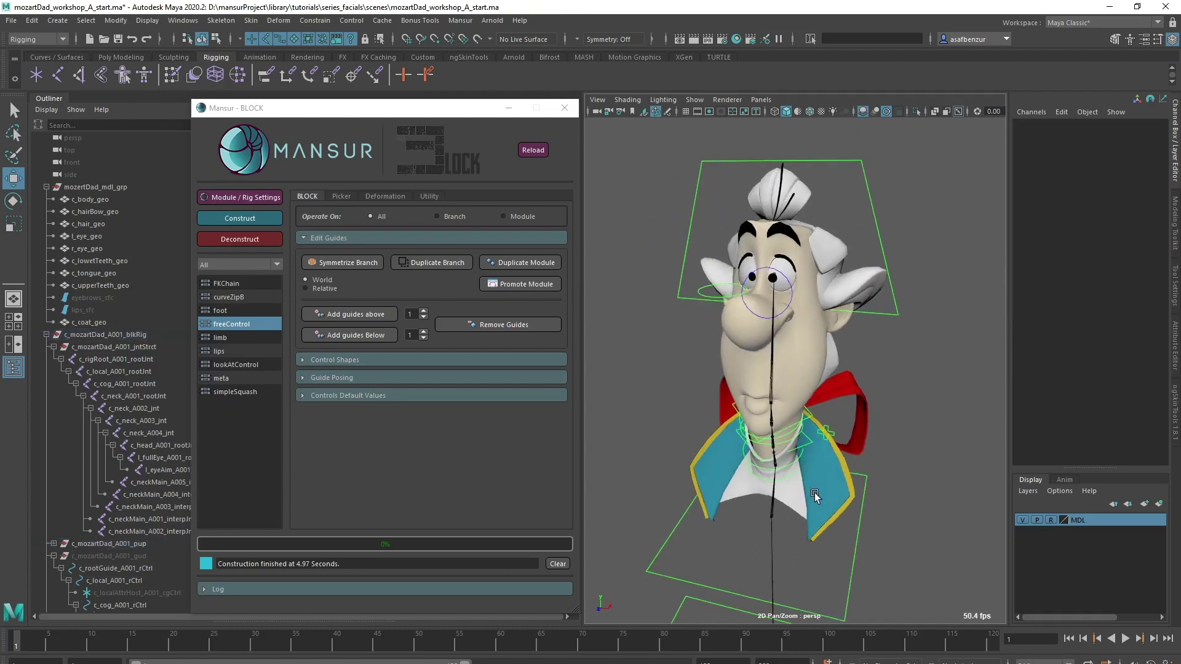